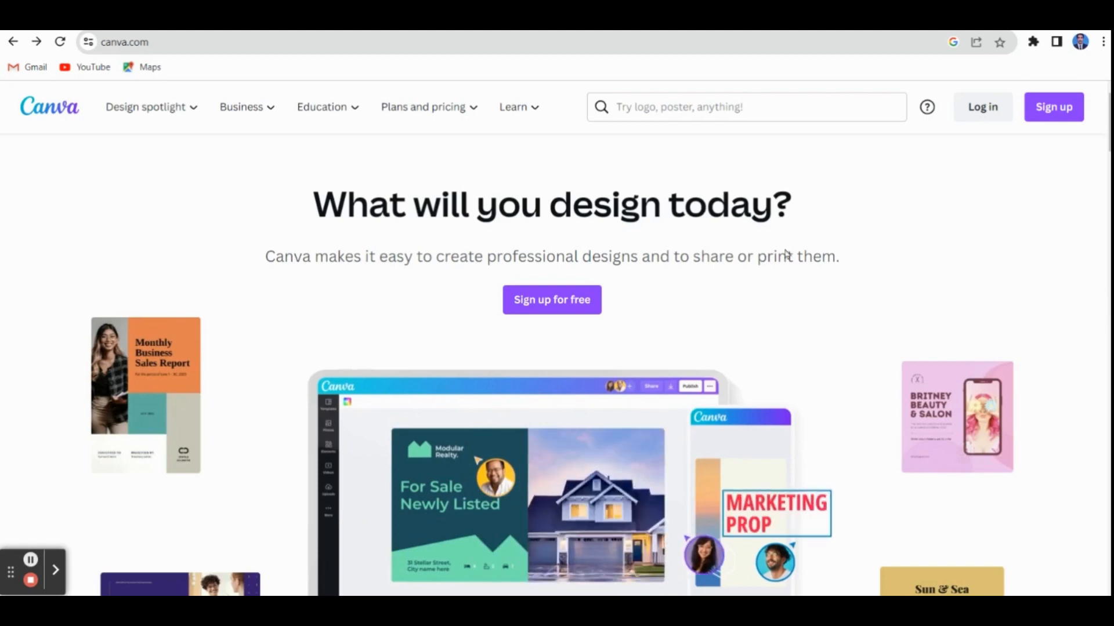
Return to the search results, reopen the Canva homepage from its result and look it over
click(13, 41)
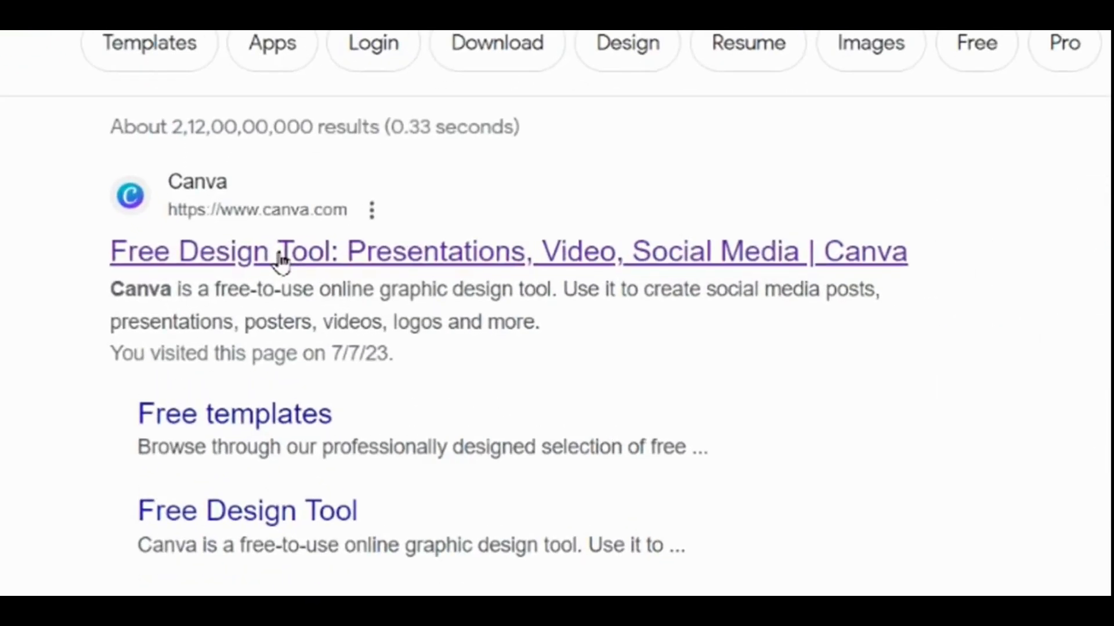
click(281, 259)
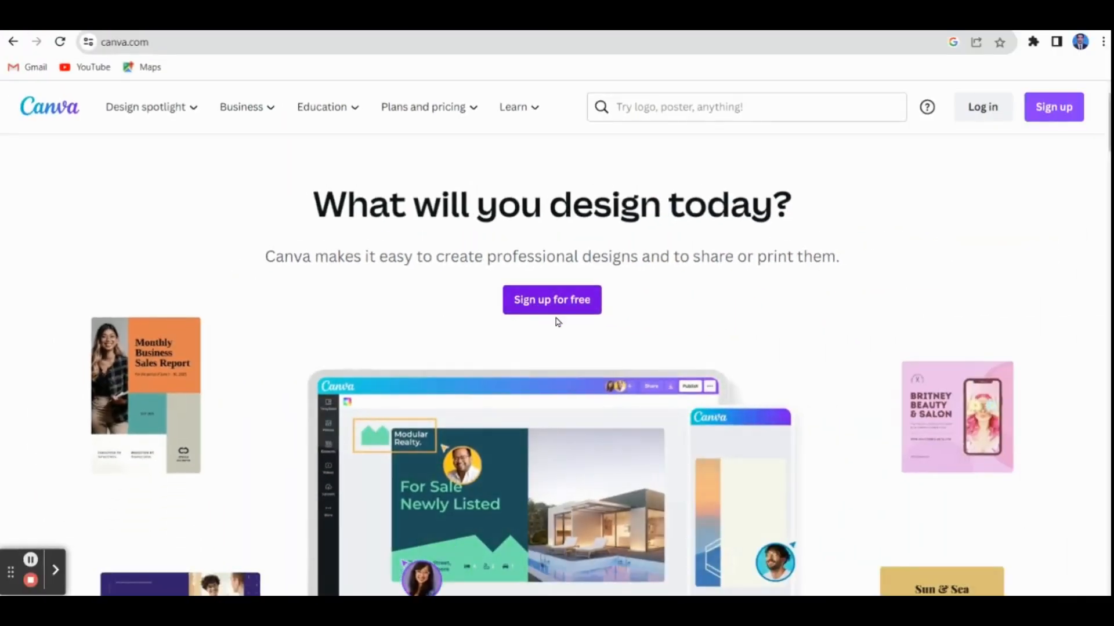
scroll(557, 319, down, 5)
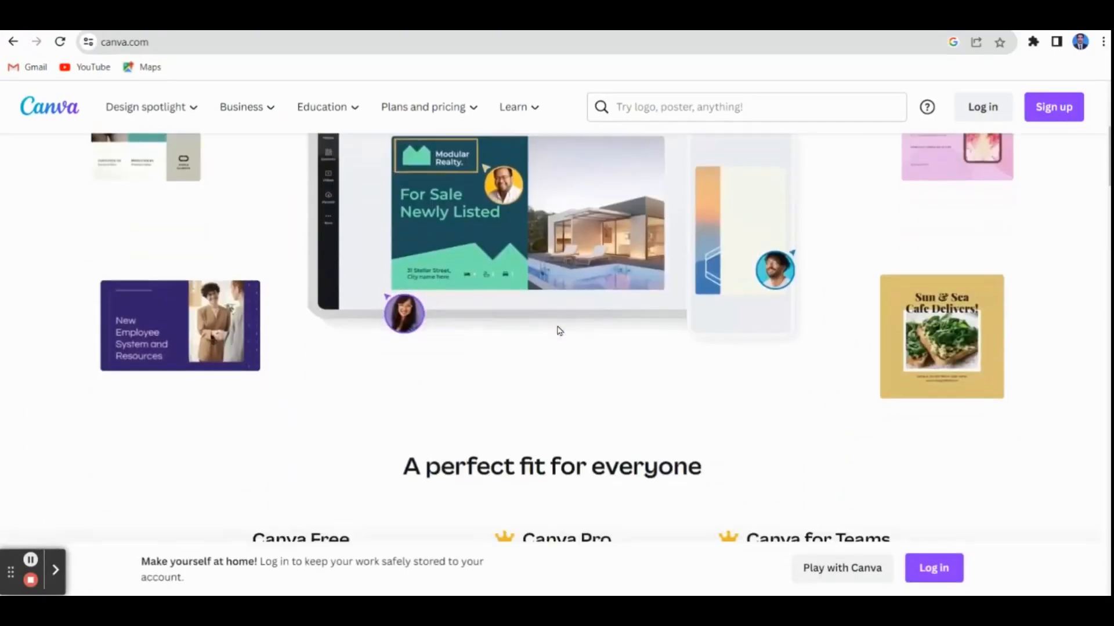
scroll(558, 329, down, 3)
scroll(557, 325, up, 8)
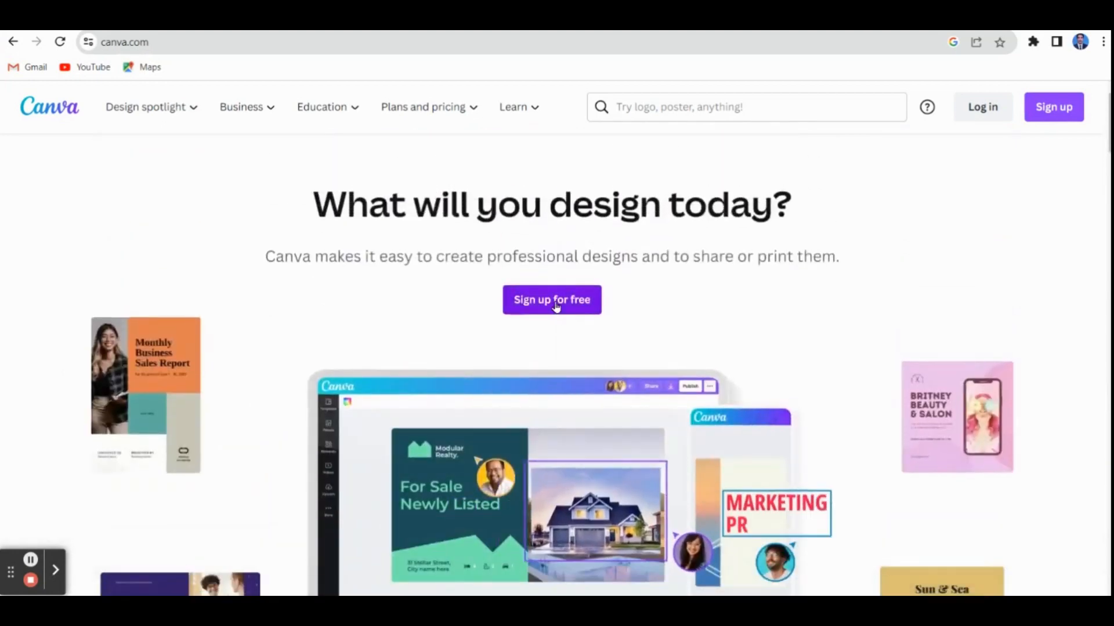
Sign in to Canva through the free sign-up with the existing Google account
click(556, 306)
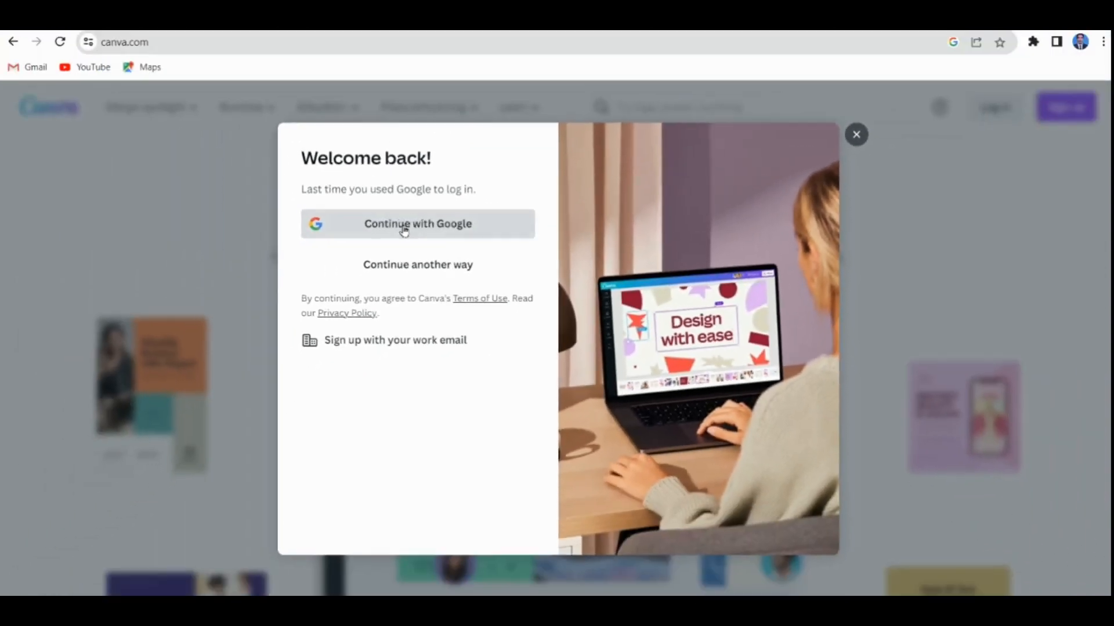
click(264, 183)
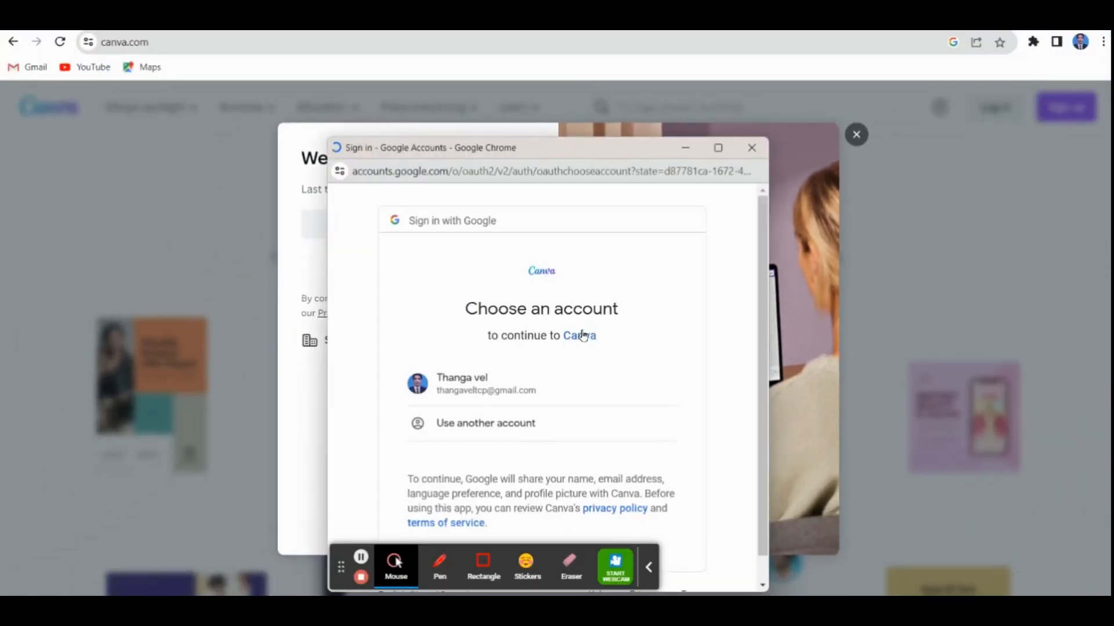
click(495, 391)
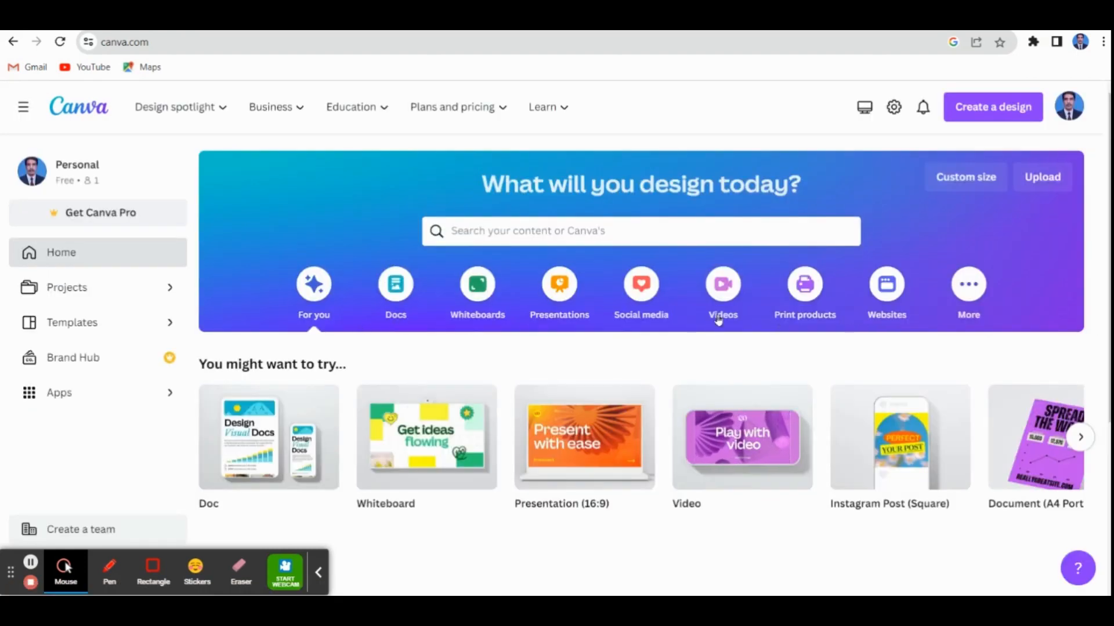
Browse the Websites category and create a blank website design
click(895, 287)
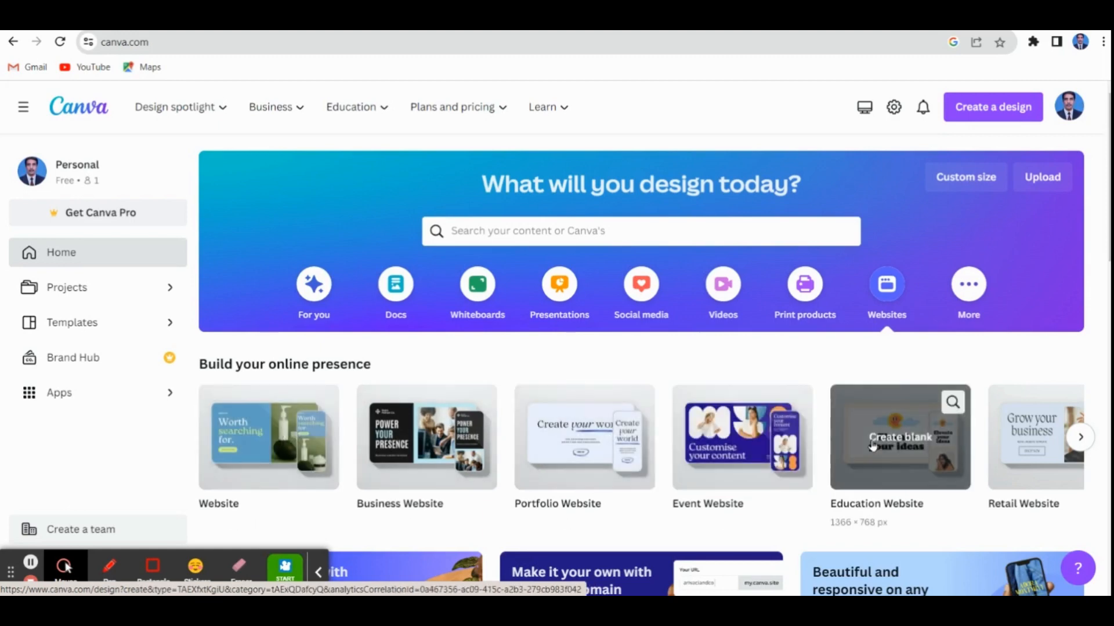
scroll(760, 452, down, 2)
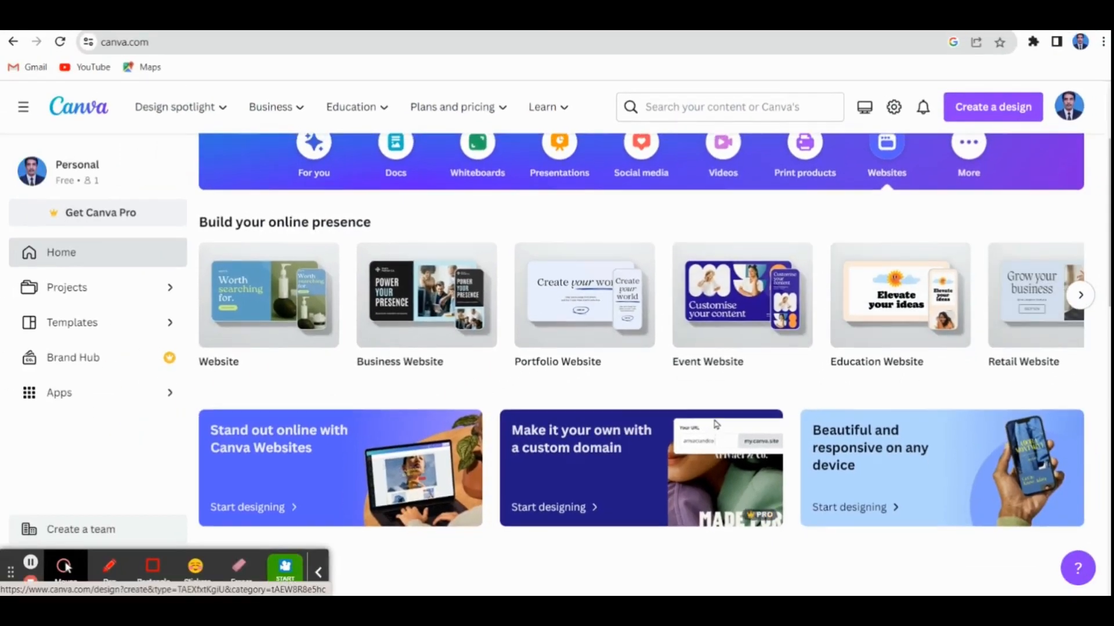
scroll(716, 425, up, 1)
click(919, 380)
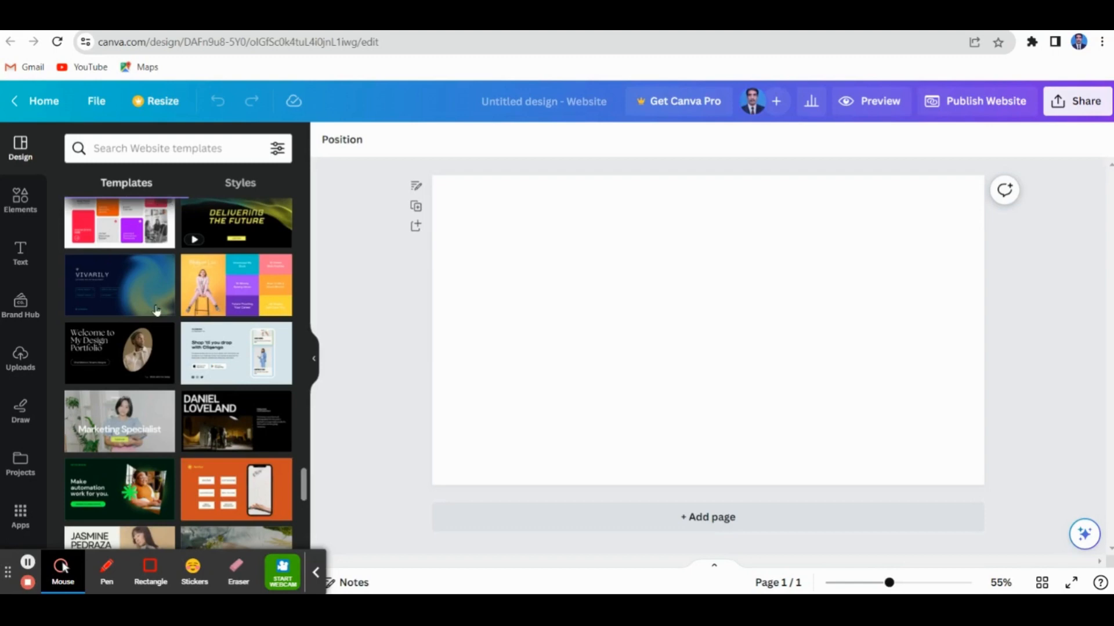
Apply all 7 pages of the Tech Tech Website in Dark Green Neon Green Gradients Style template to the design
mouse_move(122, 291)
mouse_move(113, 372)
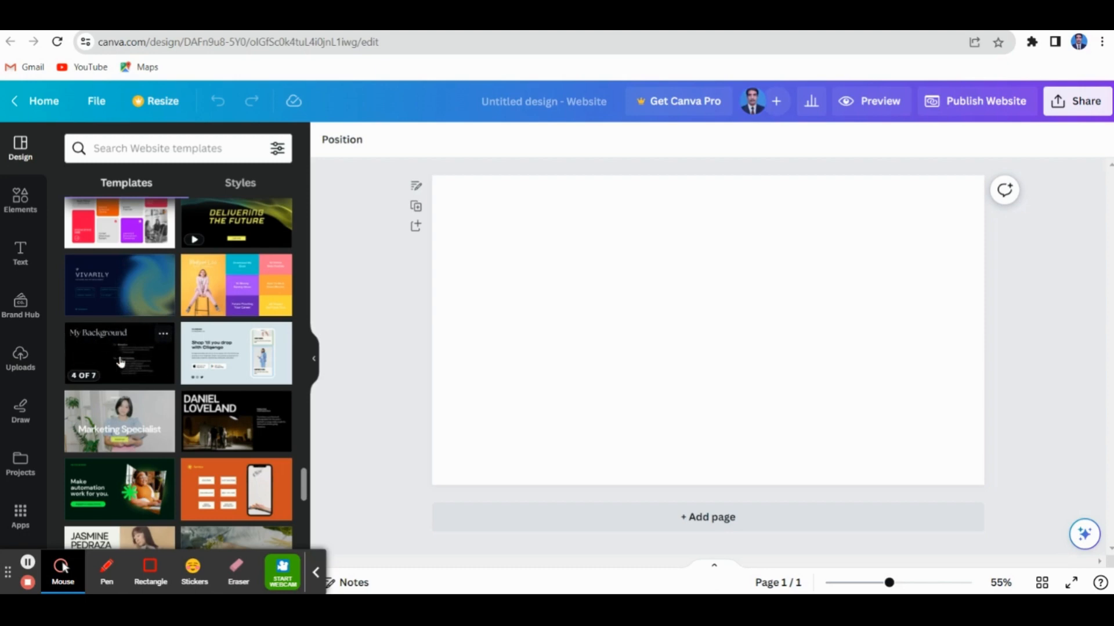
scroll(242, 392, down, 5)
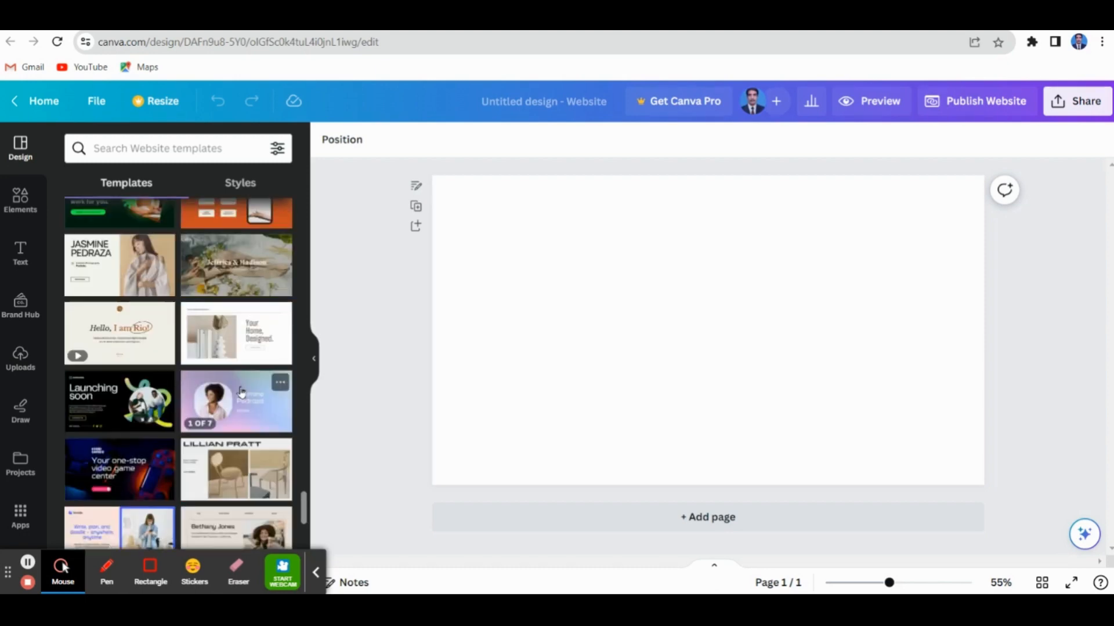
scroll(242, 392, down, 3)
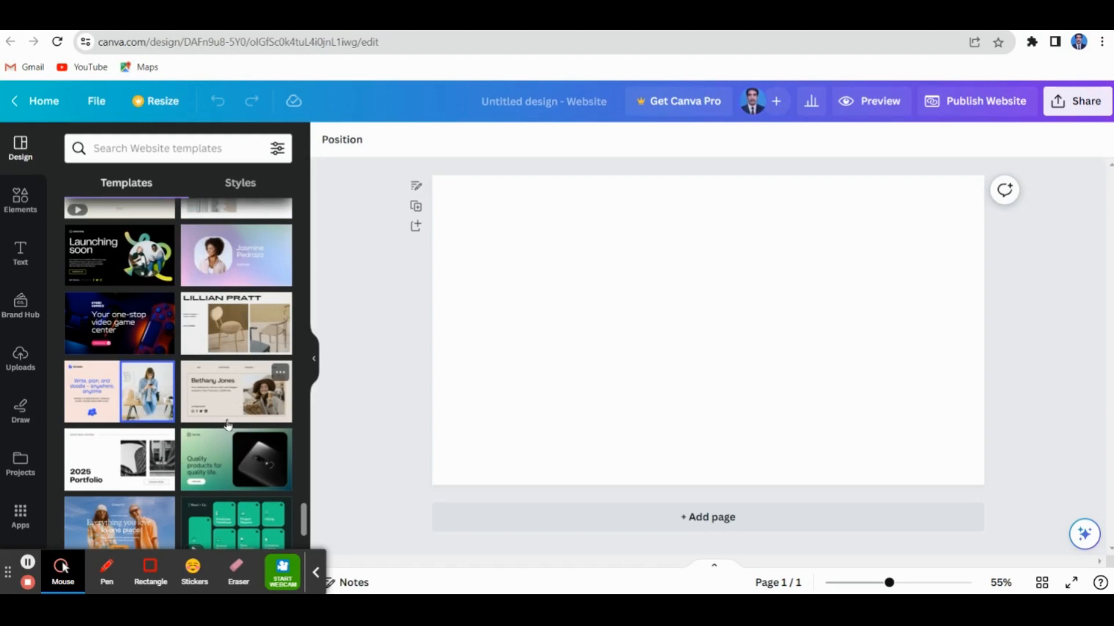
scroll(227, 425, up, 4)
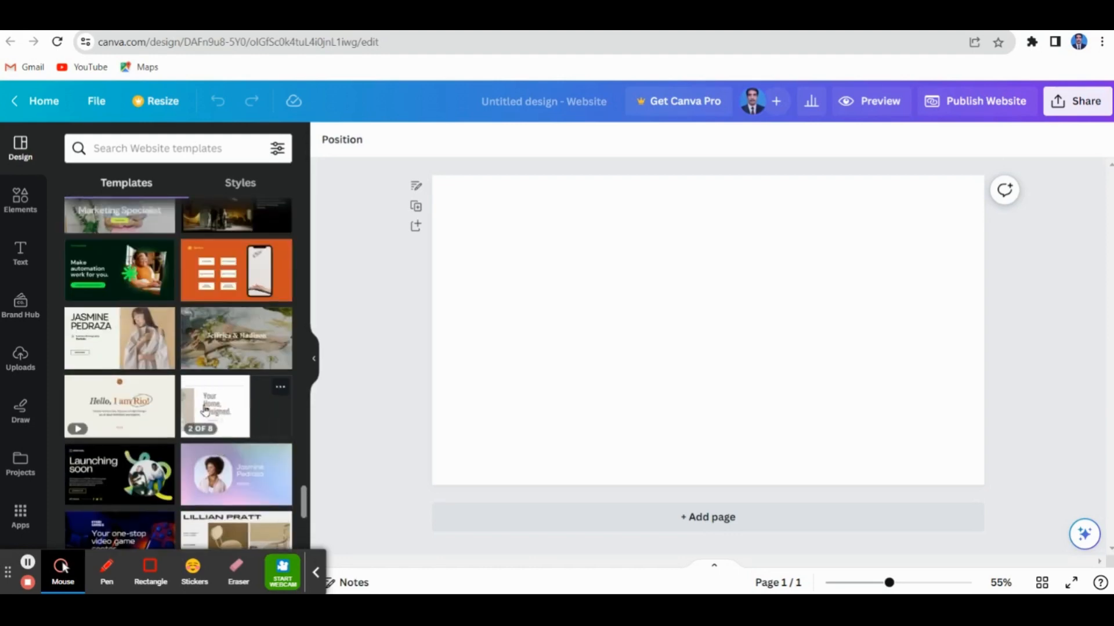
click(120, 266)
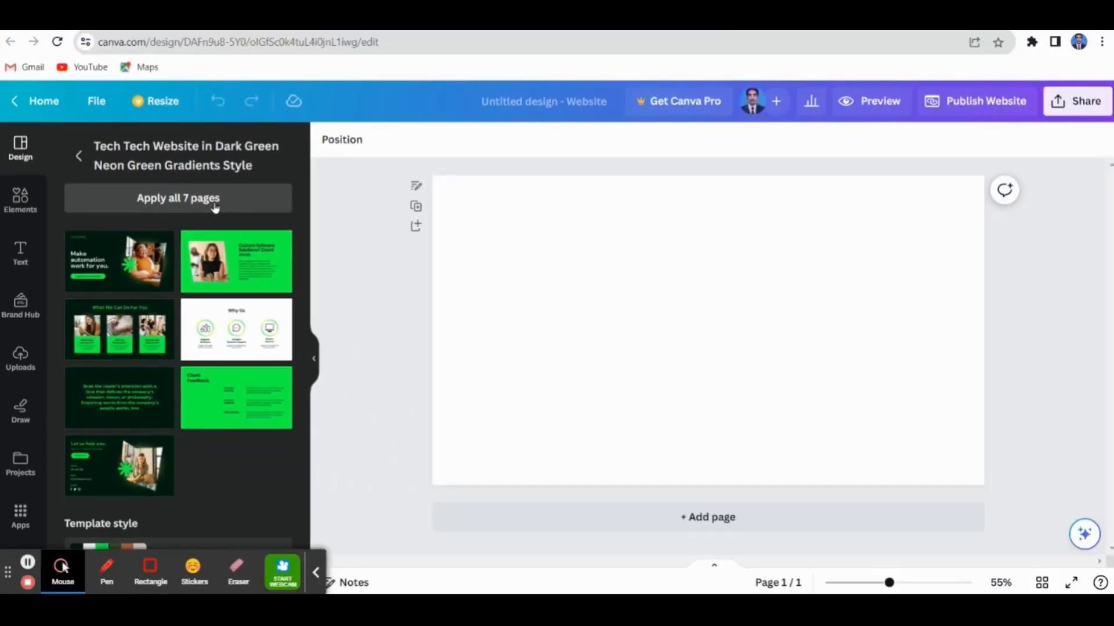
click(429, 147)
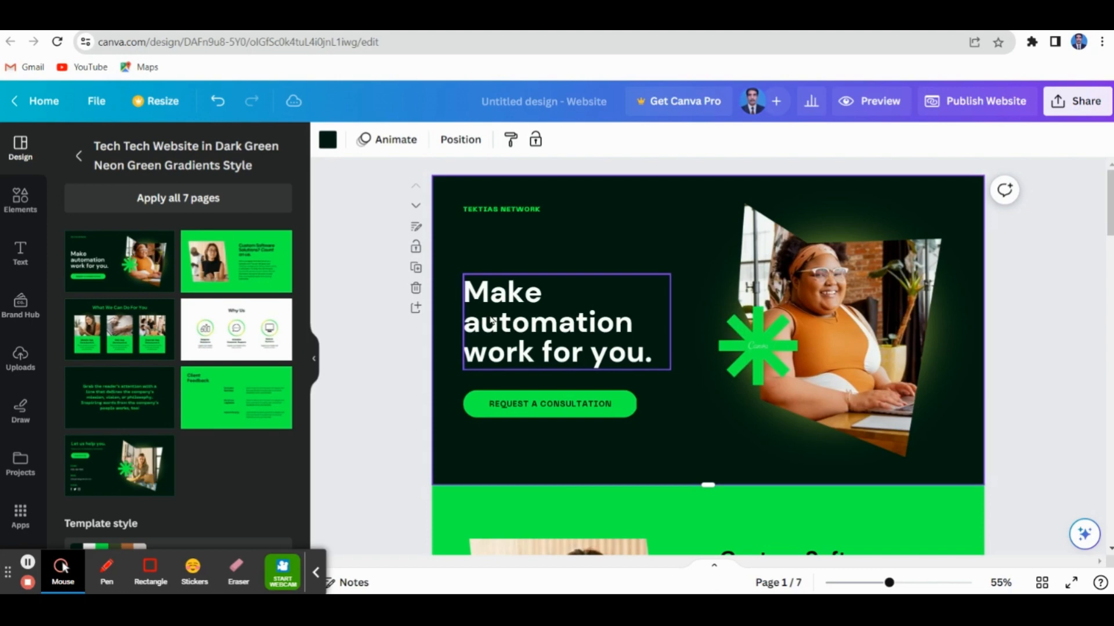
Replace the "Make automation work for you." heading on the first page with the site owner's name
double_click(500, 312)
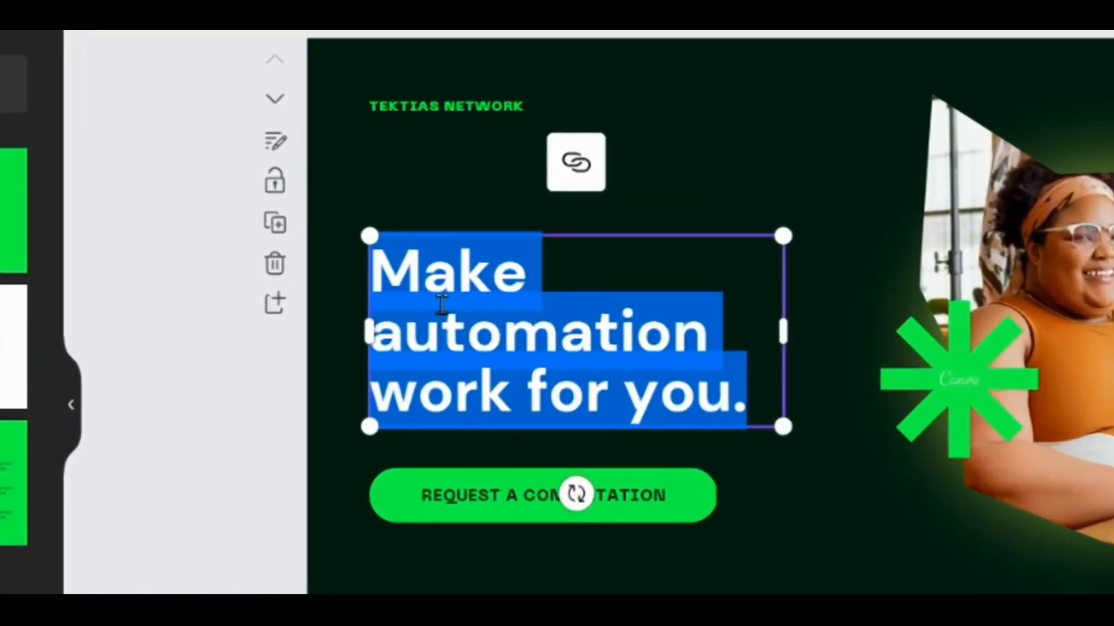
text(K.Thangavel)
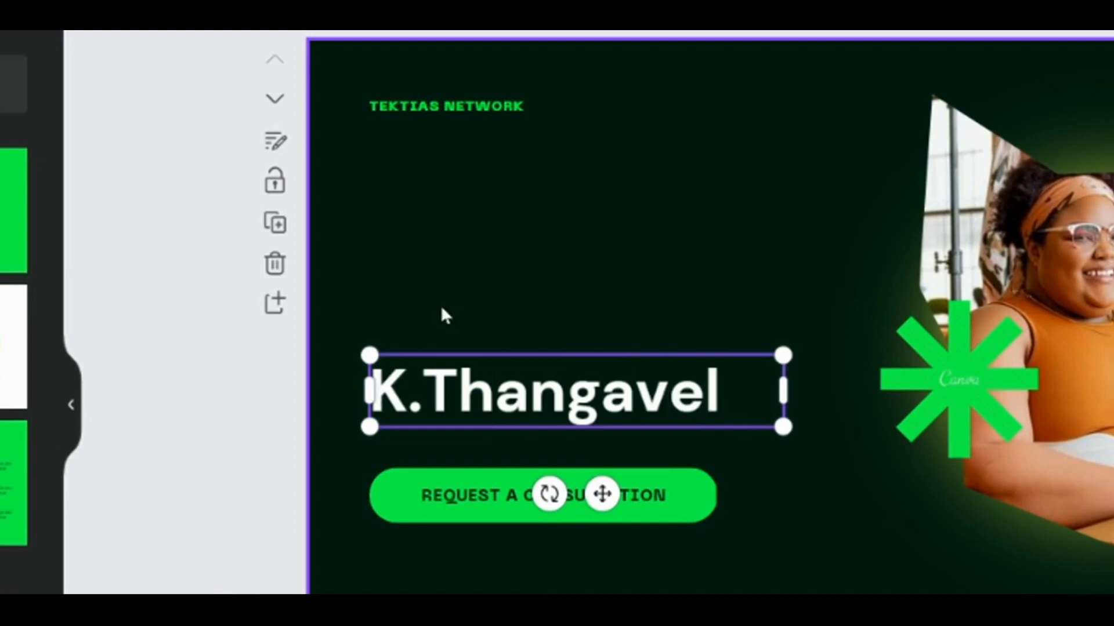
text(u)
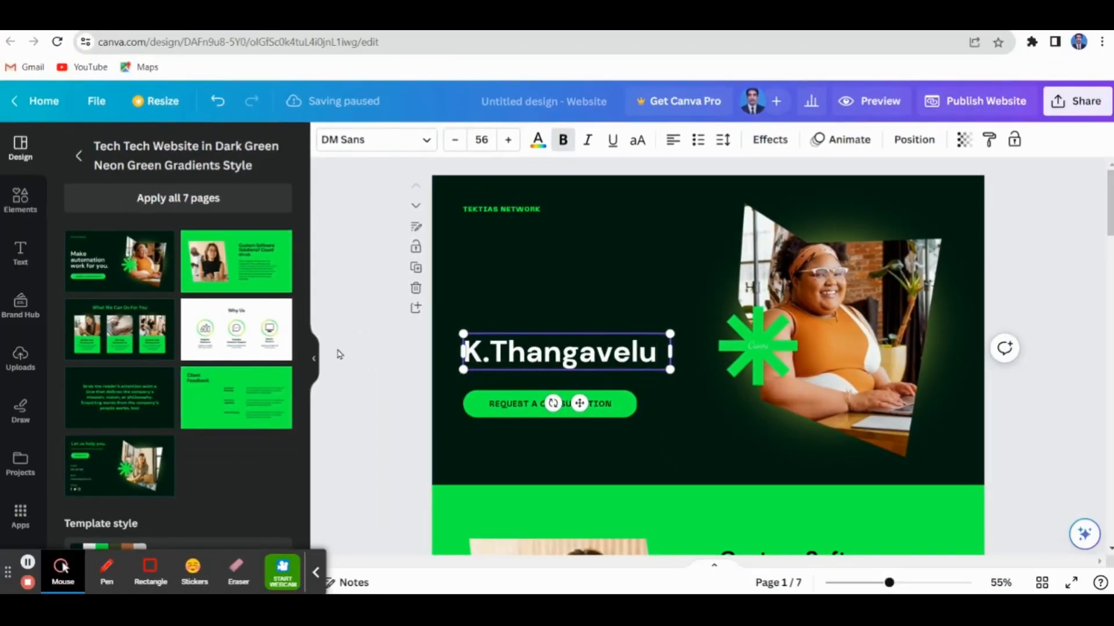
Change the "REQUEST A CONSULTATION" label on the green button of the first page to "ASSITANT PROFESSOR"
click(531, 417)
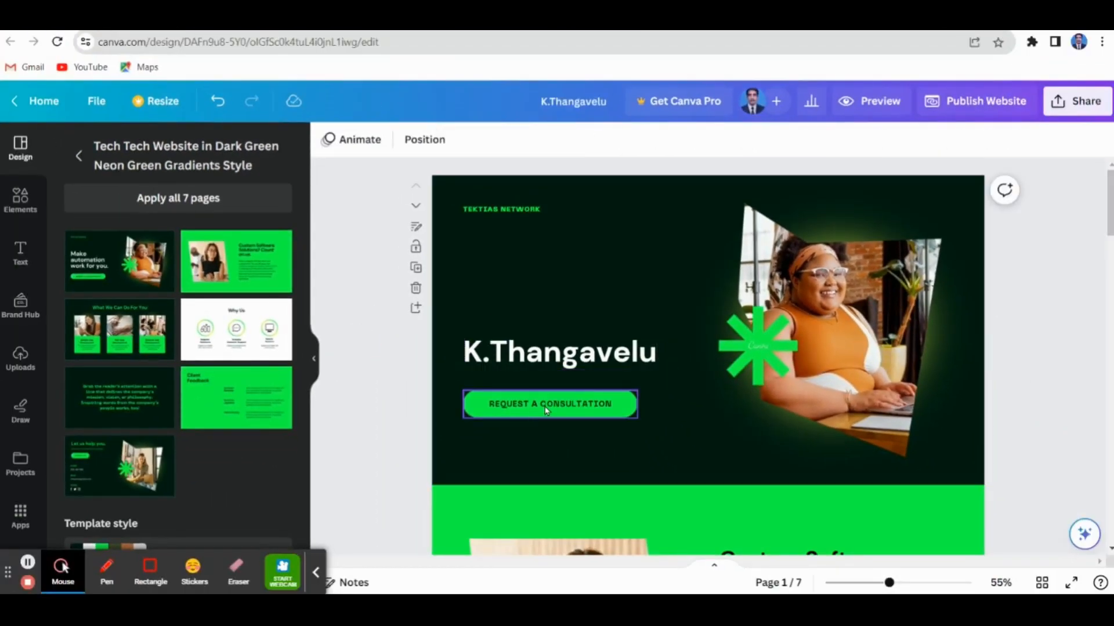
double_click(549, 401)
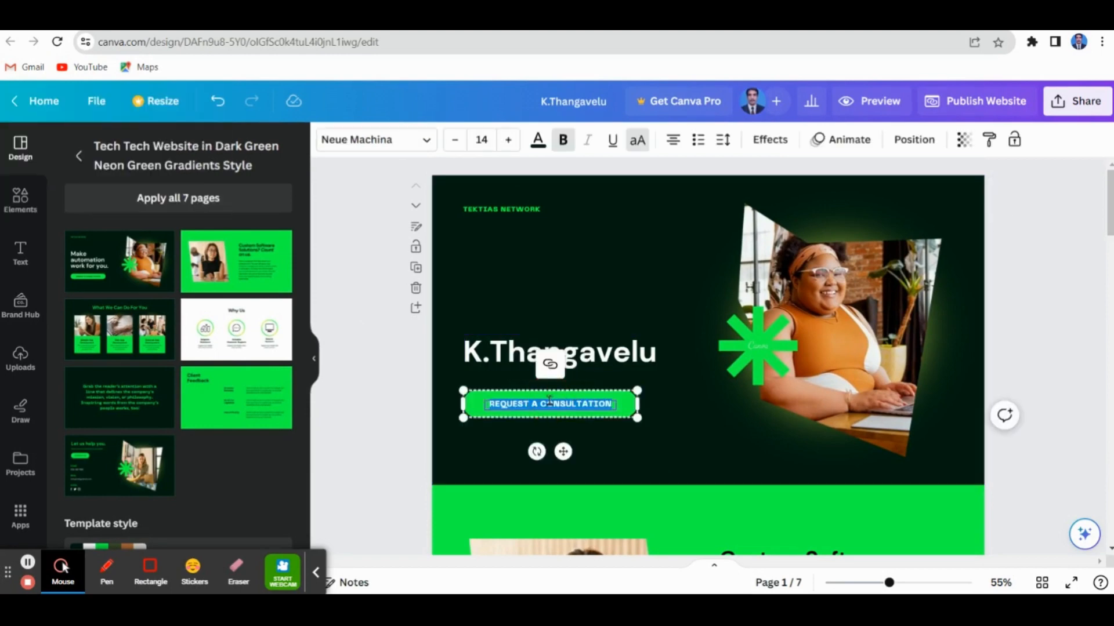
text(As)
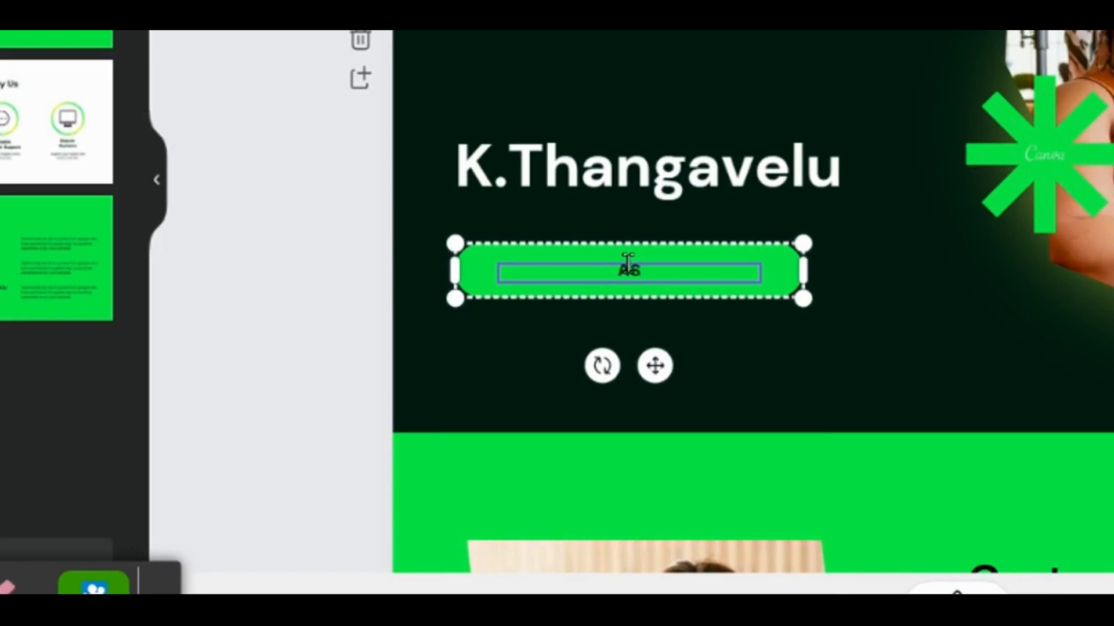
text(SITANT PROF)
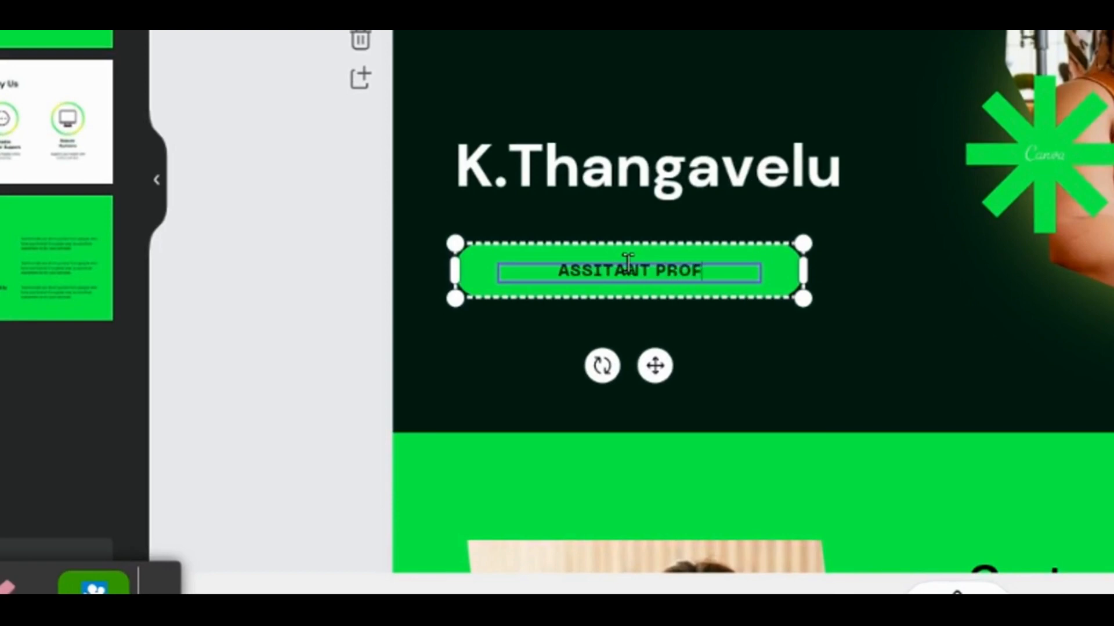
text(ESS)
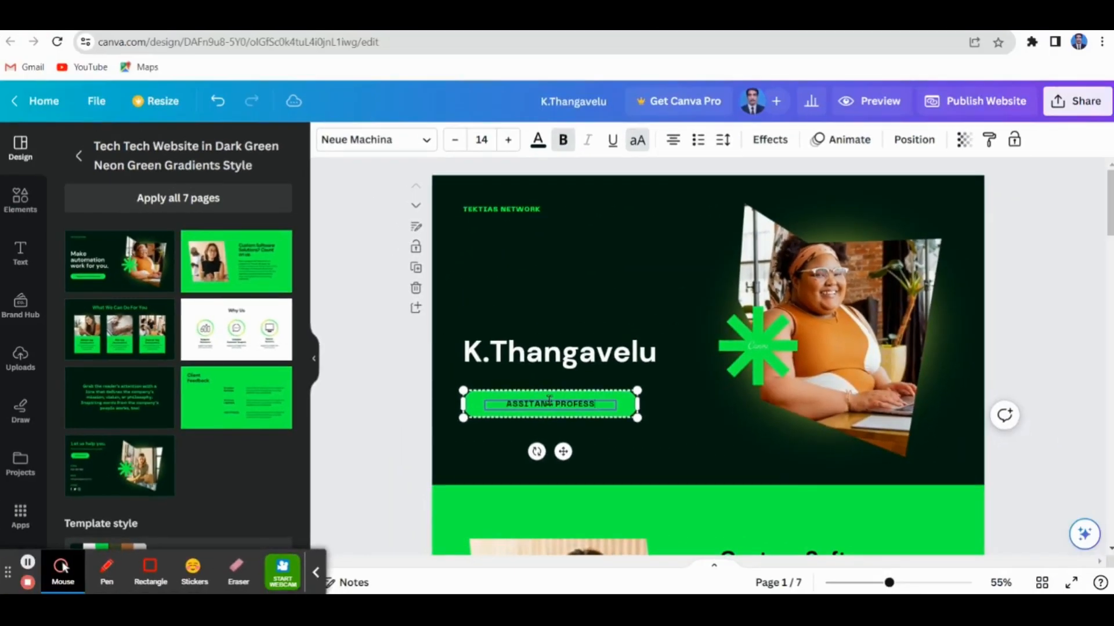
text(OR)
click(399, 422)
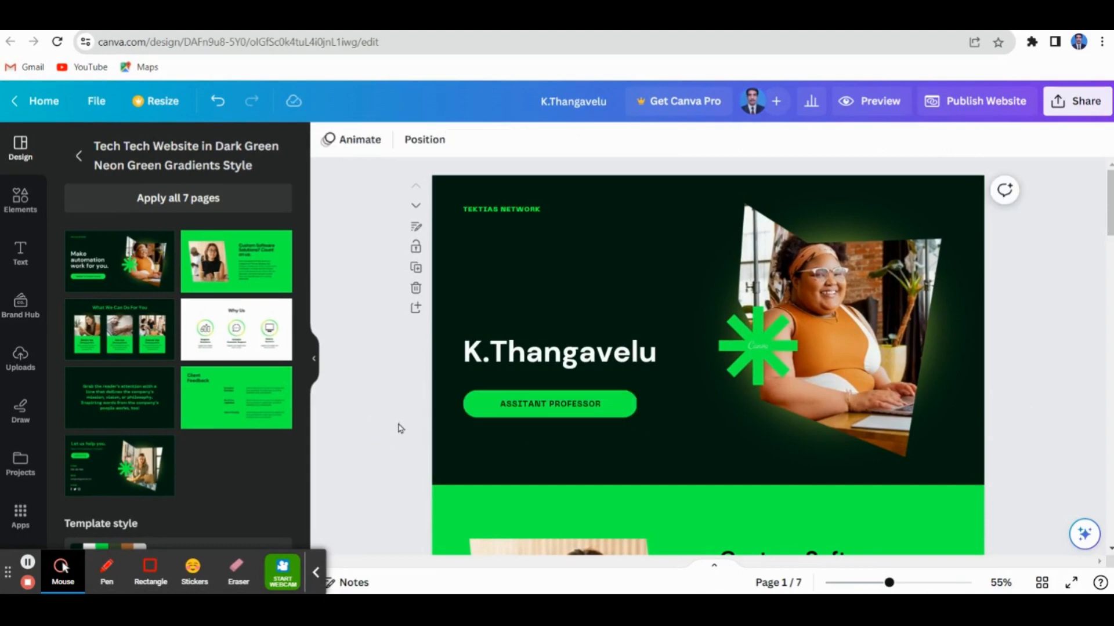
Replace the photo in the first page's angular frame with the uploaded portrait of the man in a suit
click(831, 316)
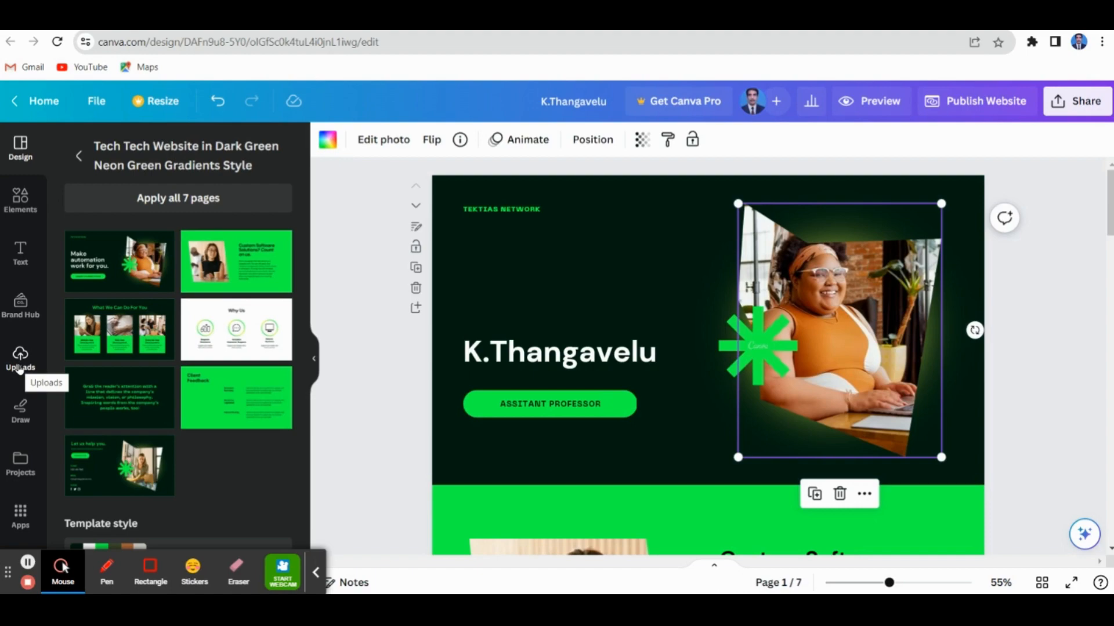
click(19, 369)
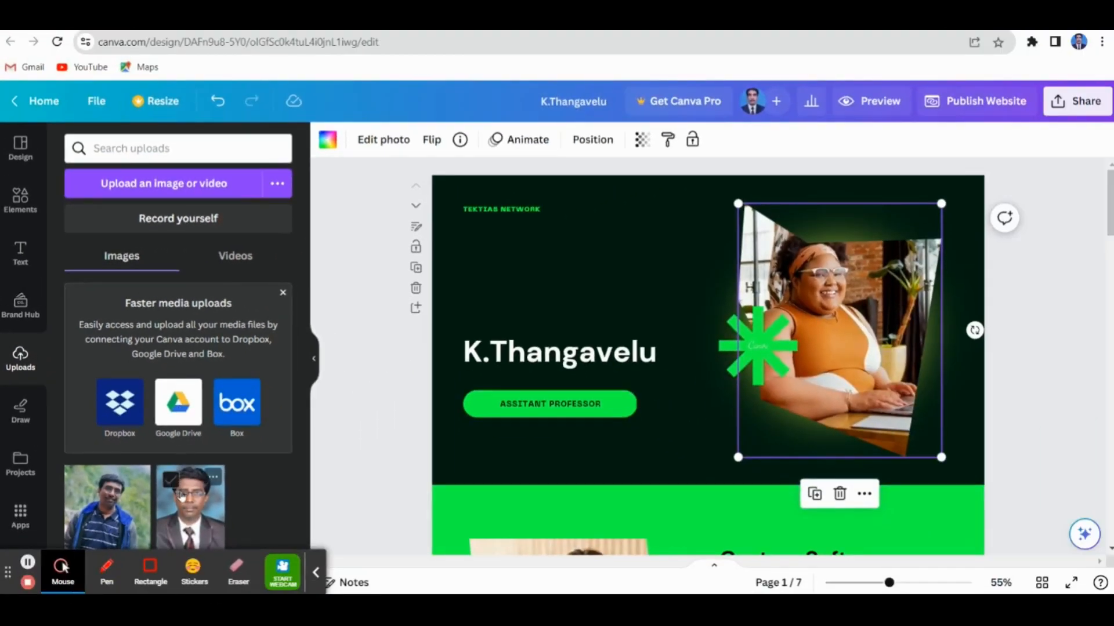
click(193, 525)
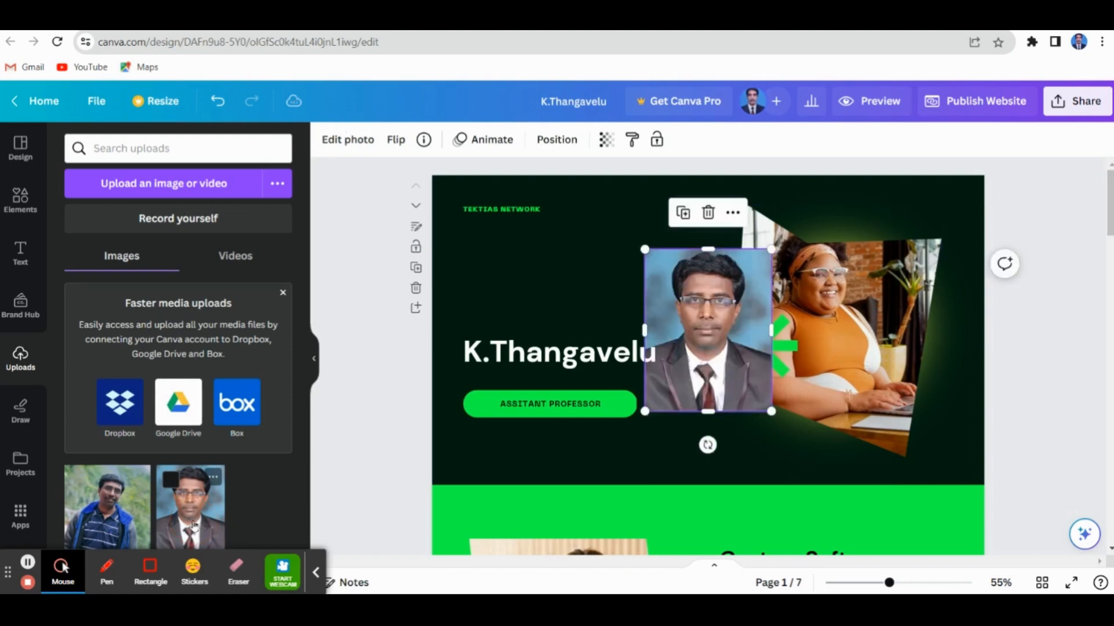
drag(703, 317, 812, 308)
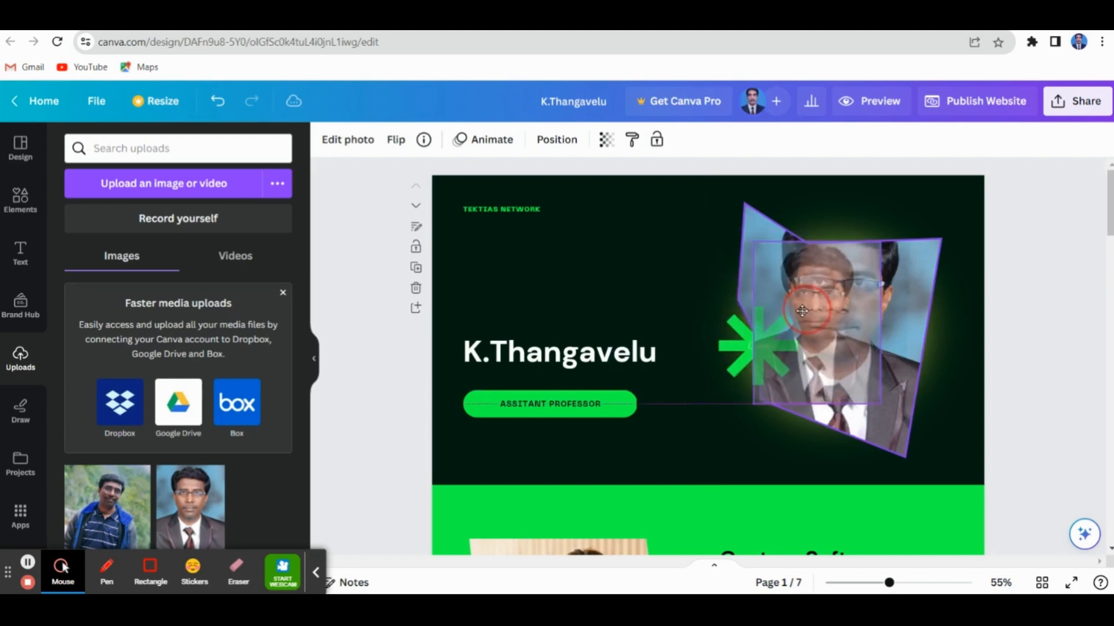
click(609, 305)
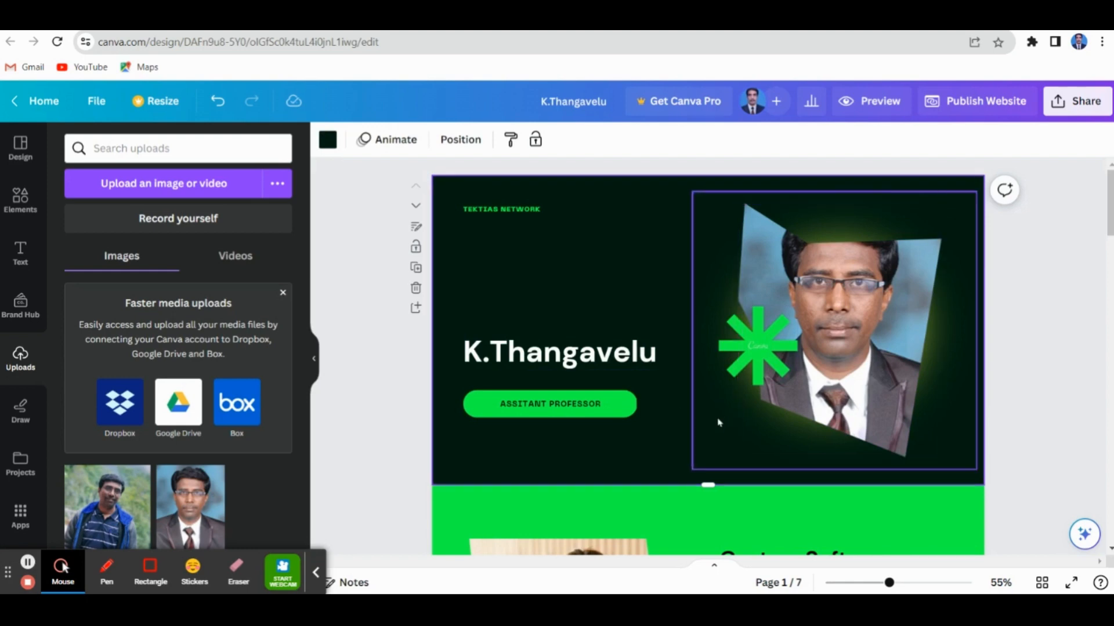
Delete the "TEKTIAS NETWORK" text from the first page
click(513, 215)
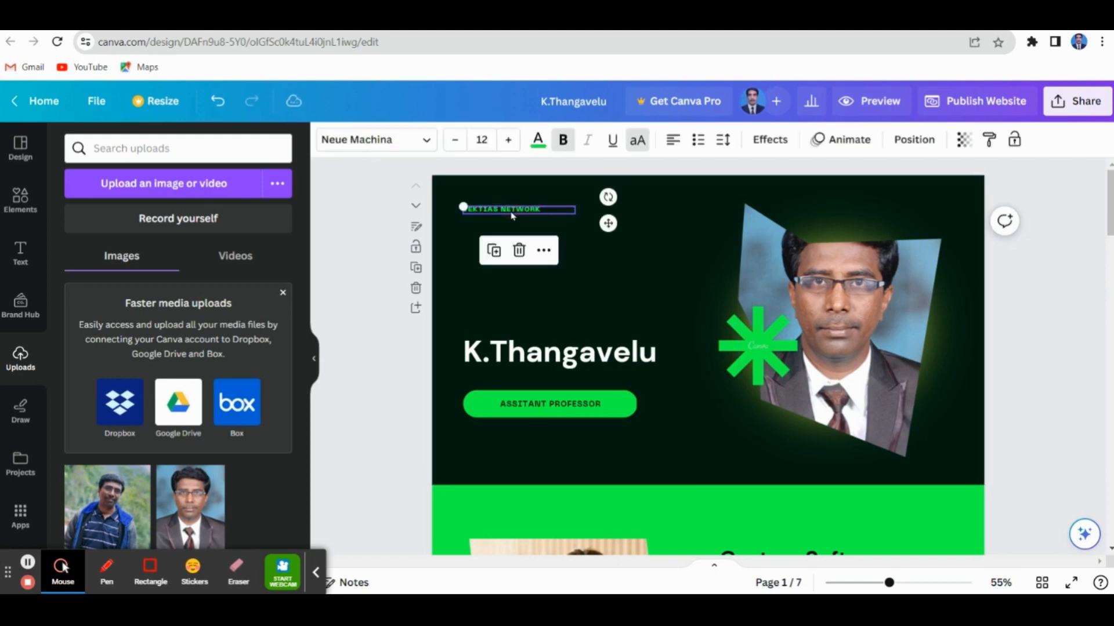
click(520, 251)
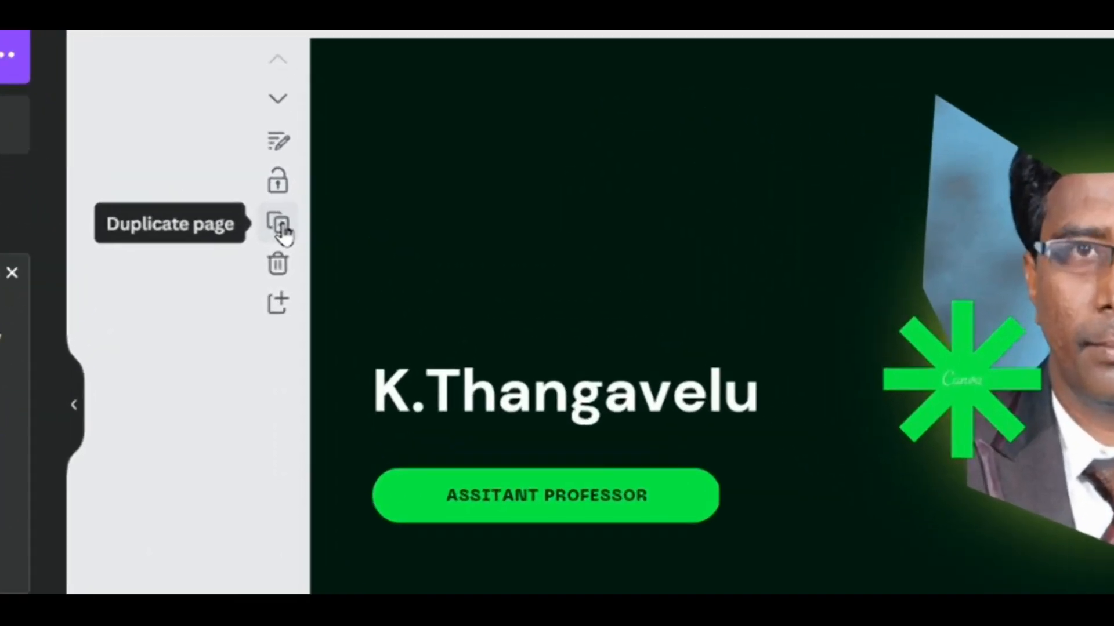
Duplicate the first page and look over the copy below it
click(279, 225)
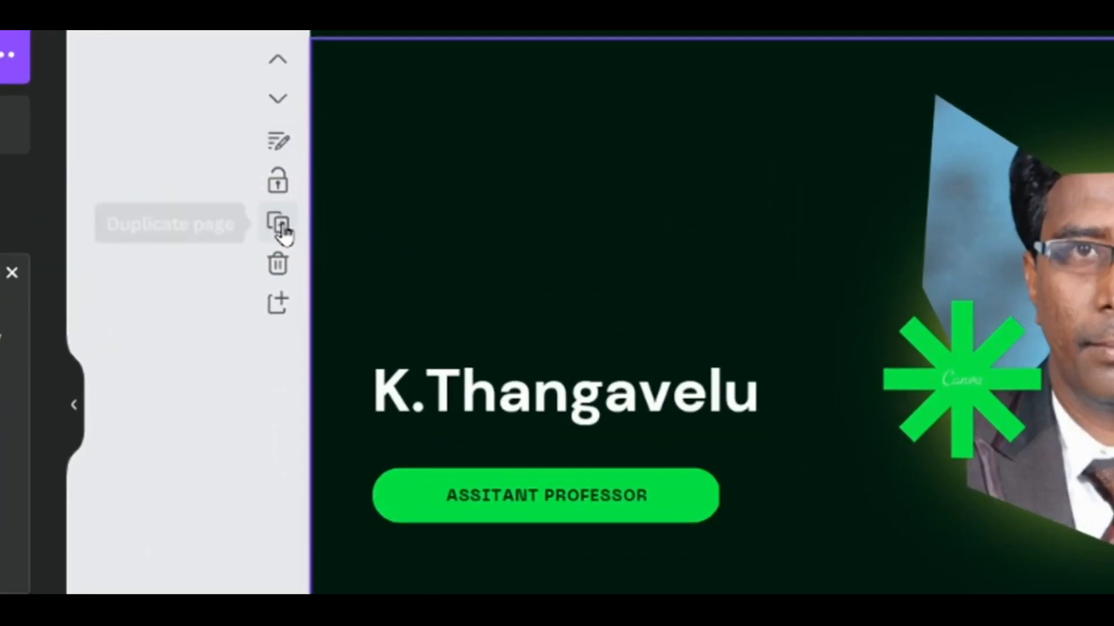
scroll(754, 557, down, 5)
scroll(748, 529, down, 1)
scroll(748, 529, up, 8)
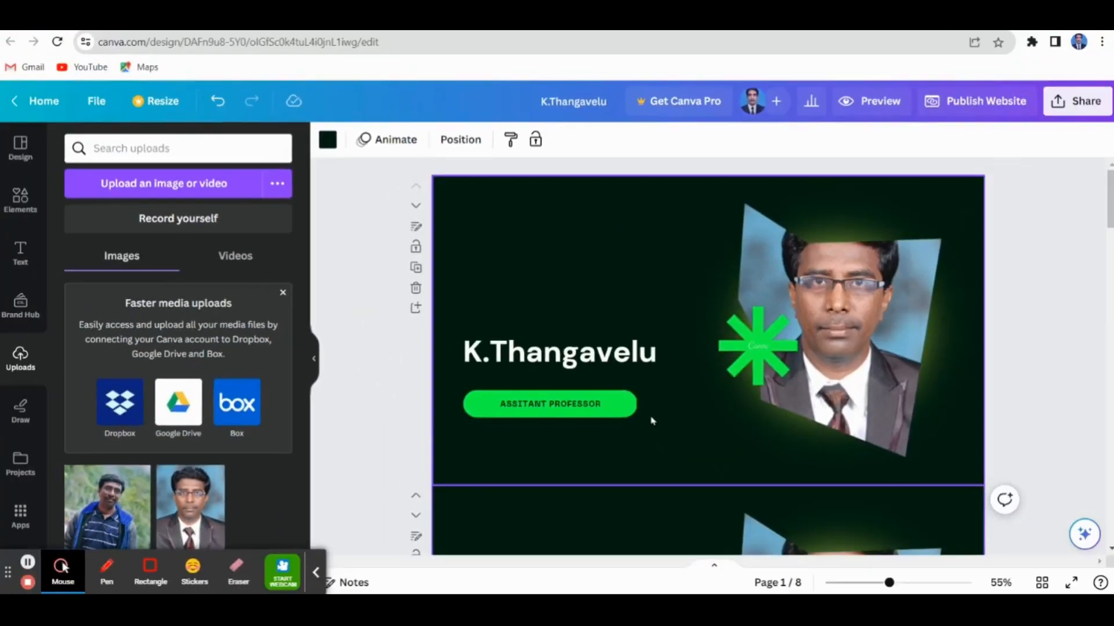
scroll(748, 529, down, 3)
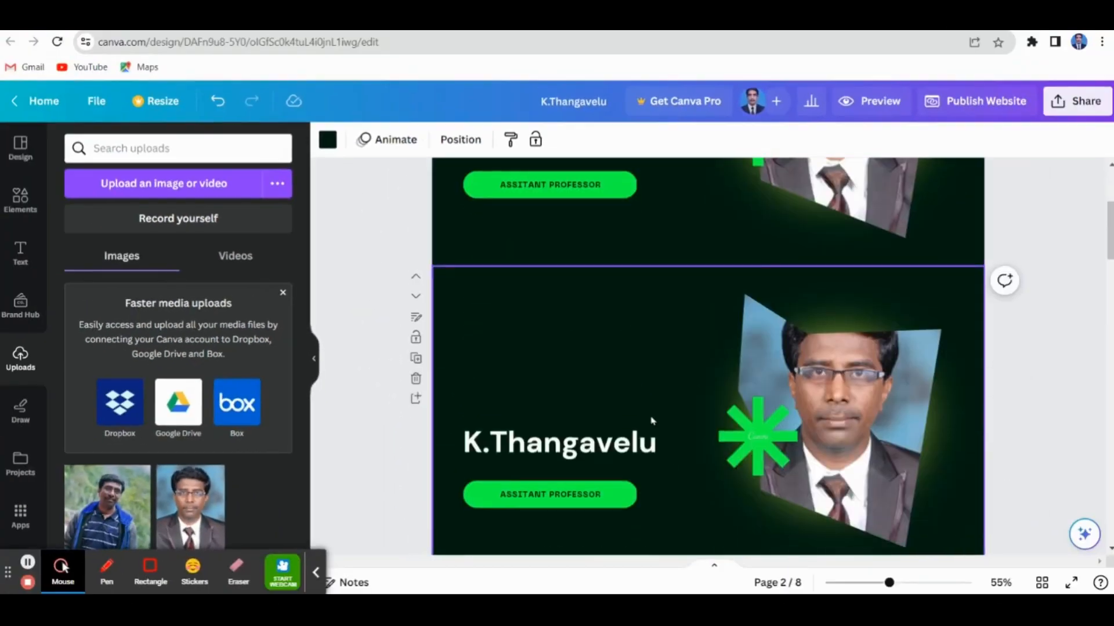
scroll(652, 421, up, 3)
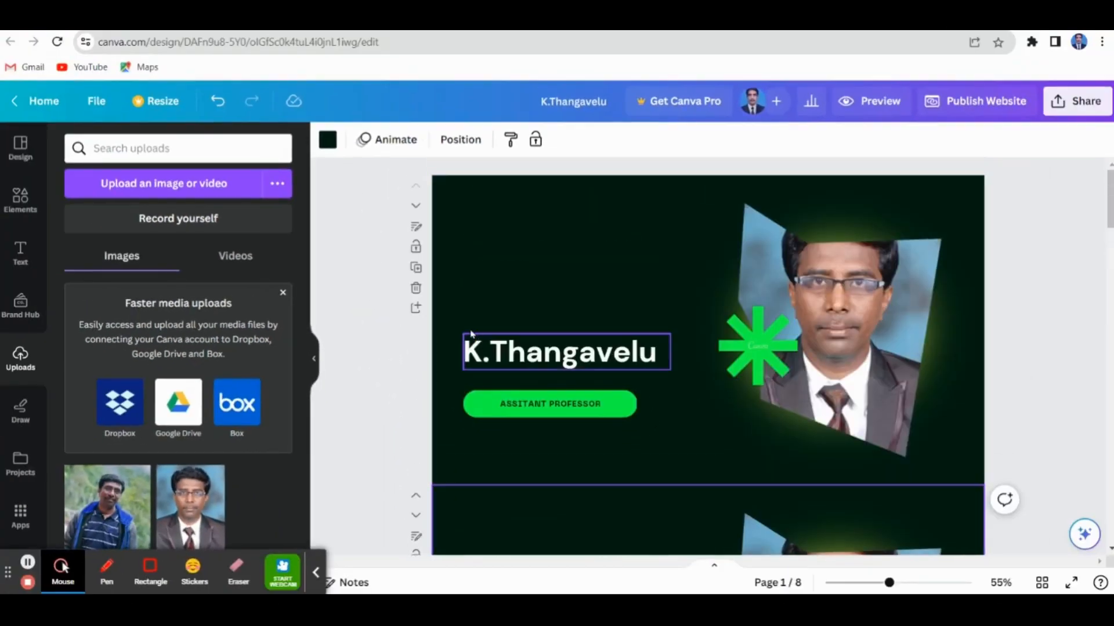
Delete the duplicate of the first page, then insert a blank page below the first page and remove it
click(416, 288)
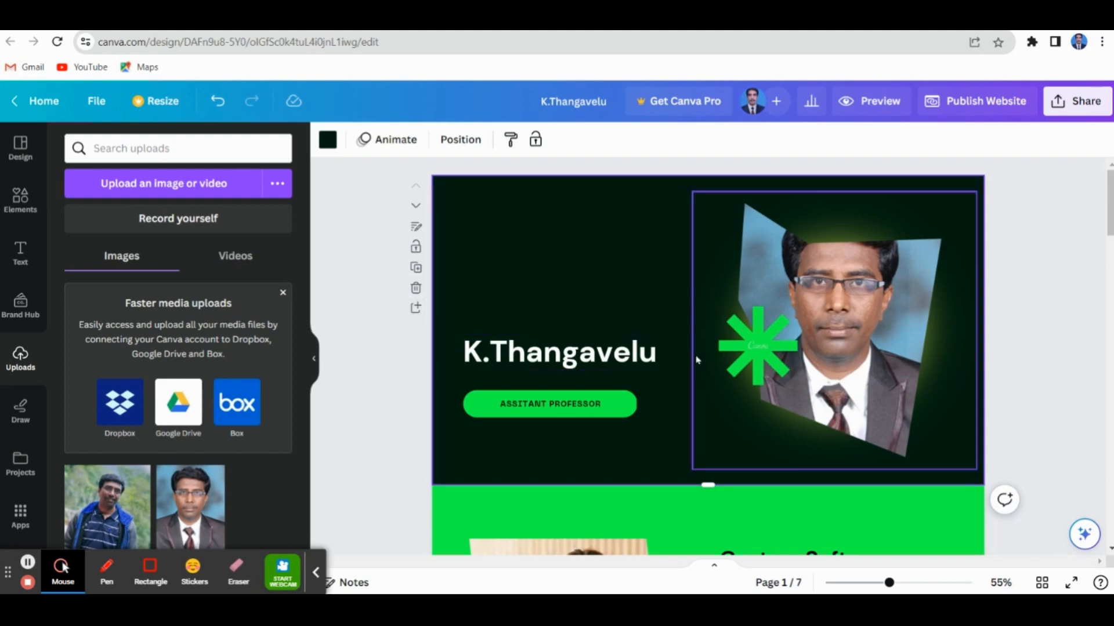
click(415, 308)
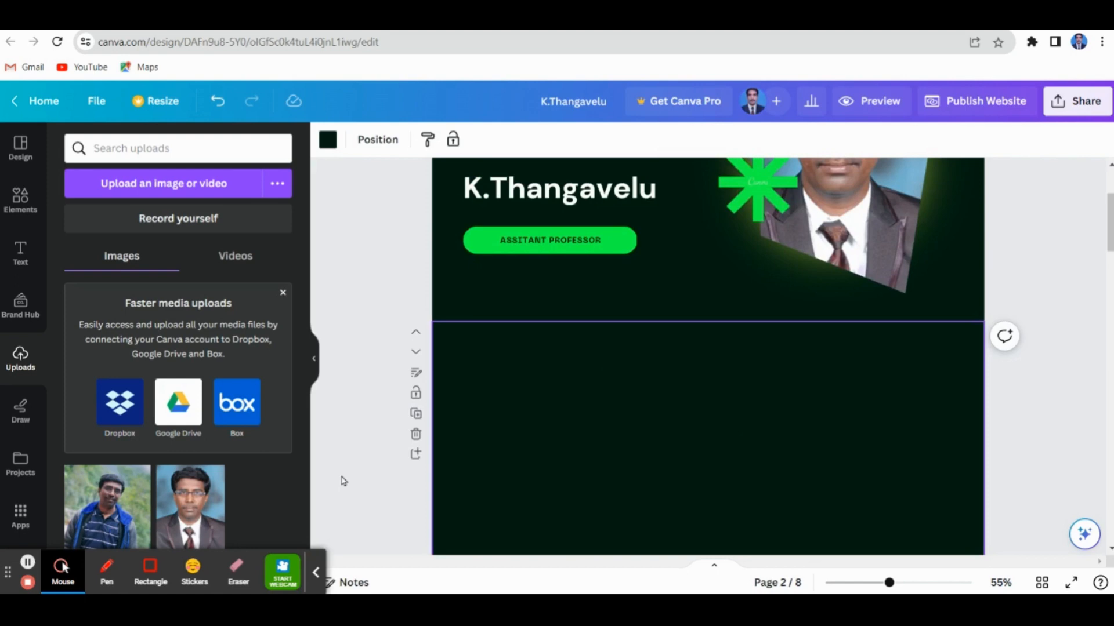
click(416, 433)
Look over the green "Custom Software Solutions?" page and the "What We Can Do For You" page below it
scroll(421, 409, up, 1)
scroll(422, 409, down, 2)
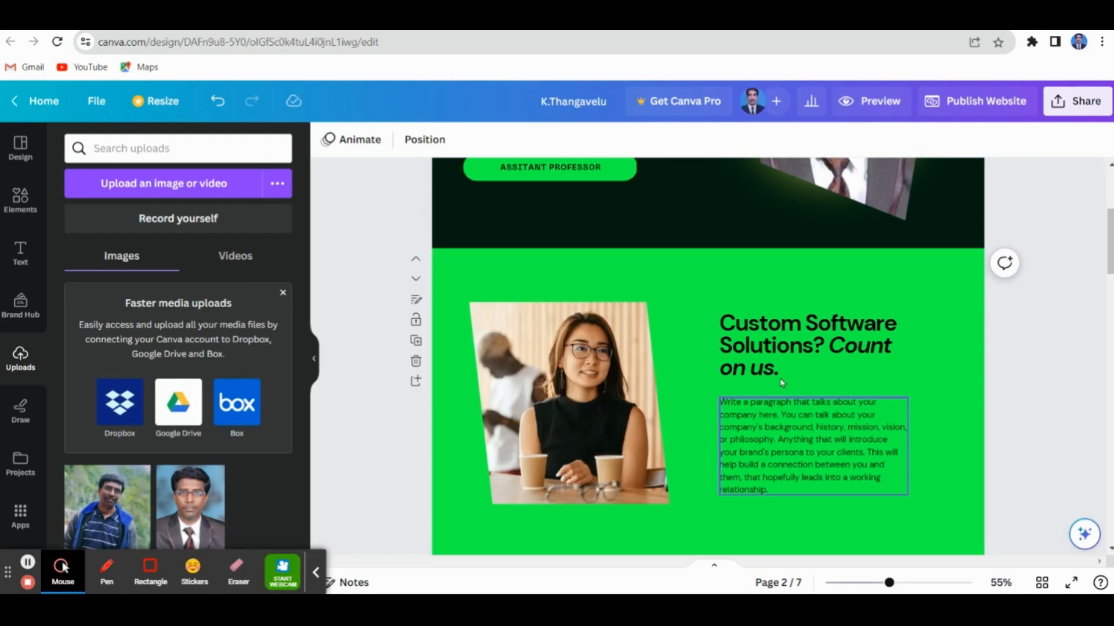
click(790, 348)
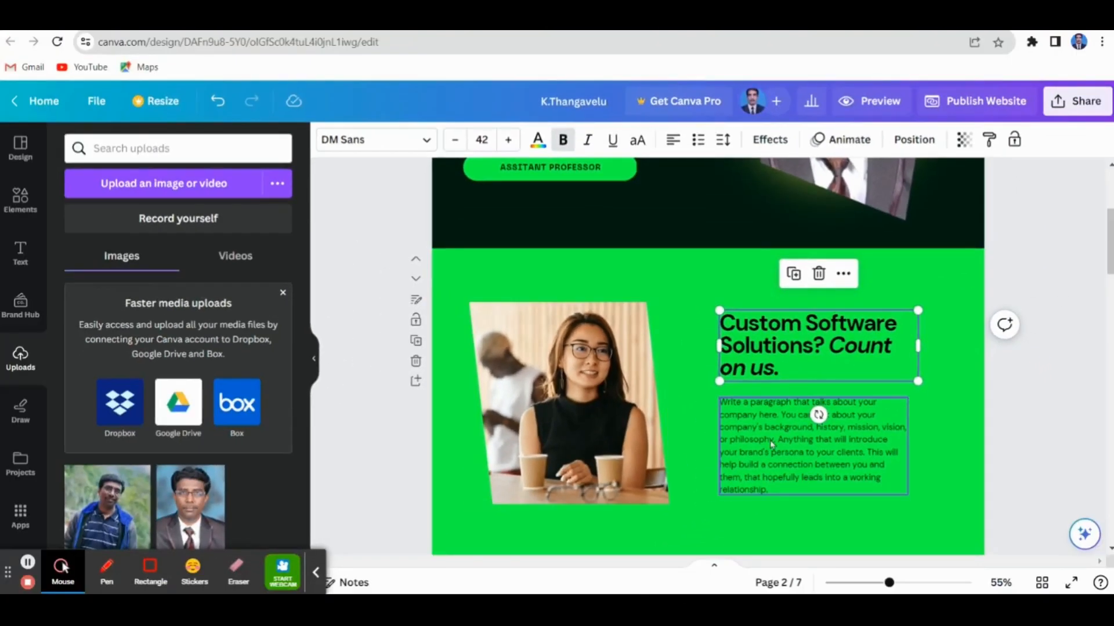
scroll(771, 444, down, 3)
scroll(769, 373, up, 3)
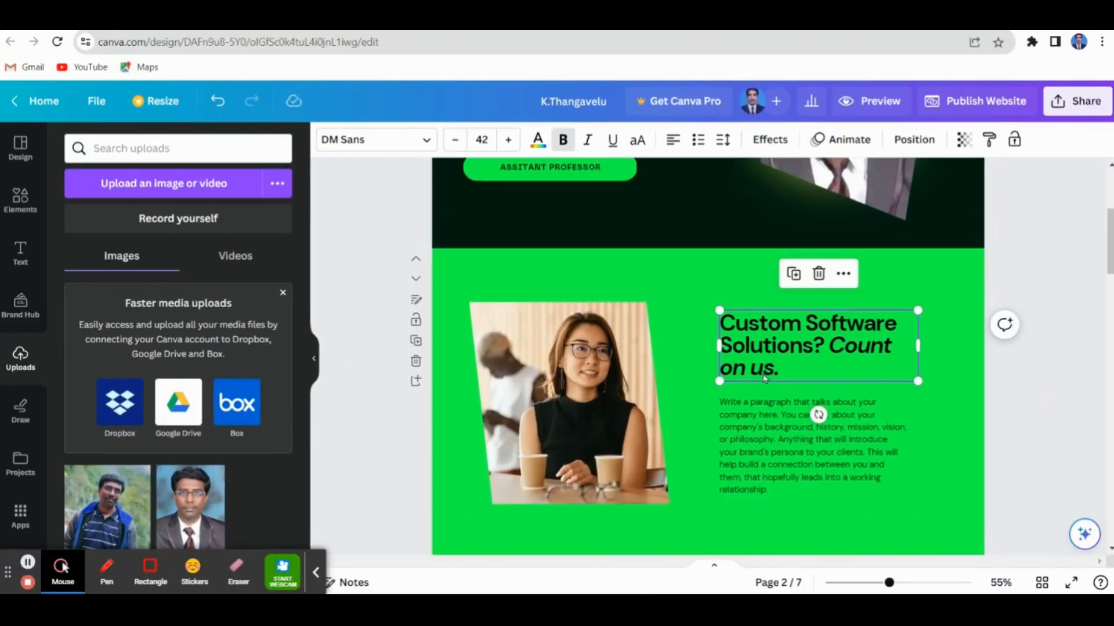
scroll(816, 412, down, 6)
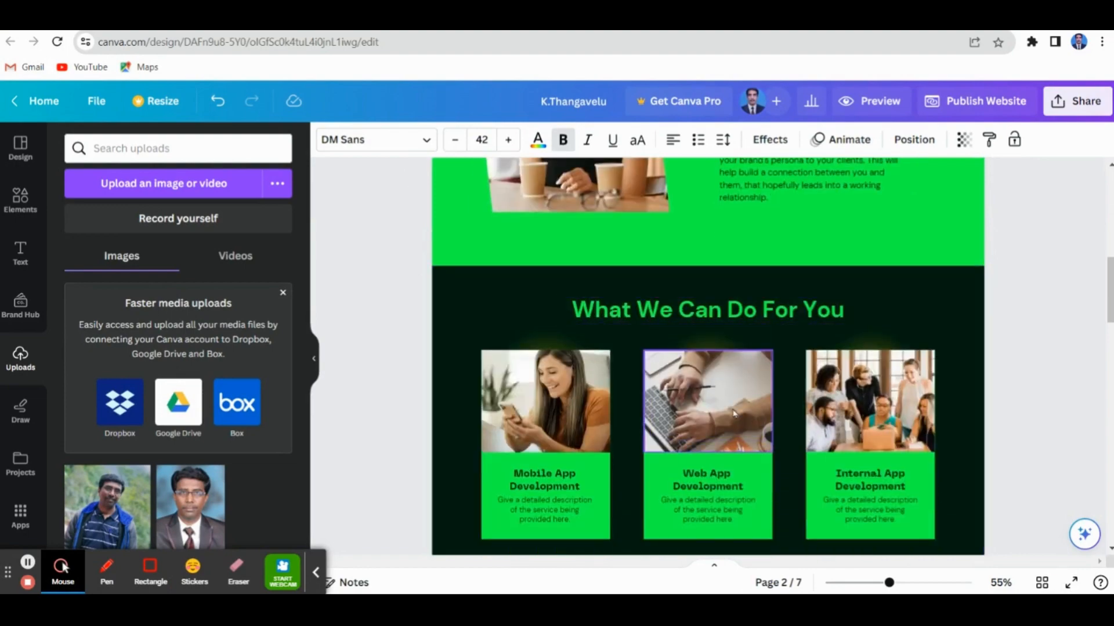
scroll(714, 360, up, 10)
scroll(585, 423, down, 5)
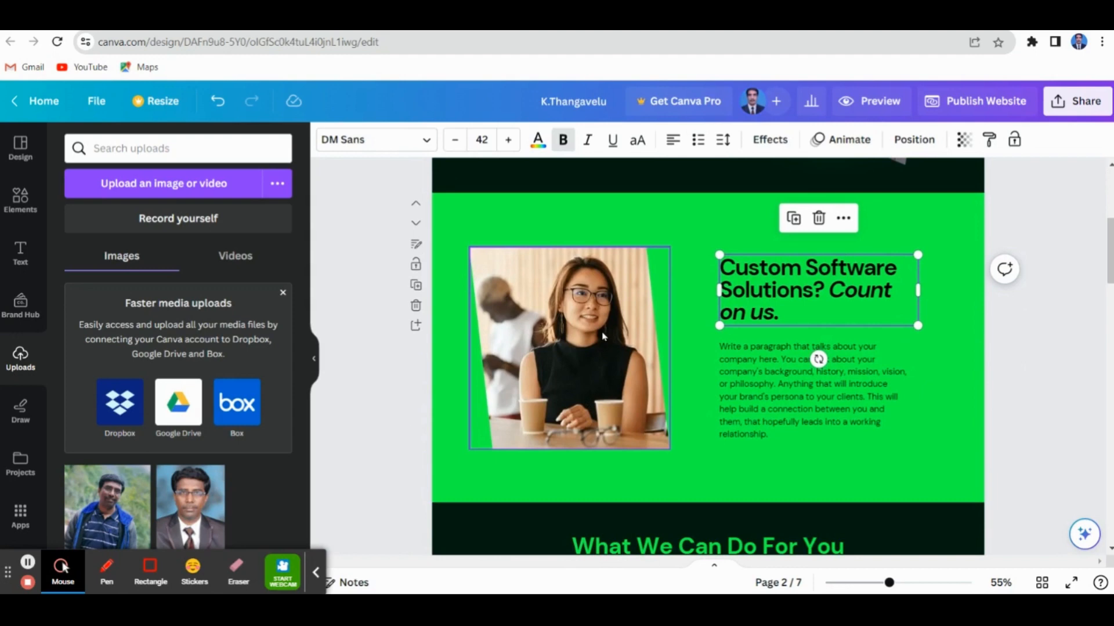
Open the crop and effects options for the photo of the woman in glasses on the green second page
click(603, 336)
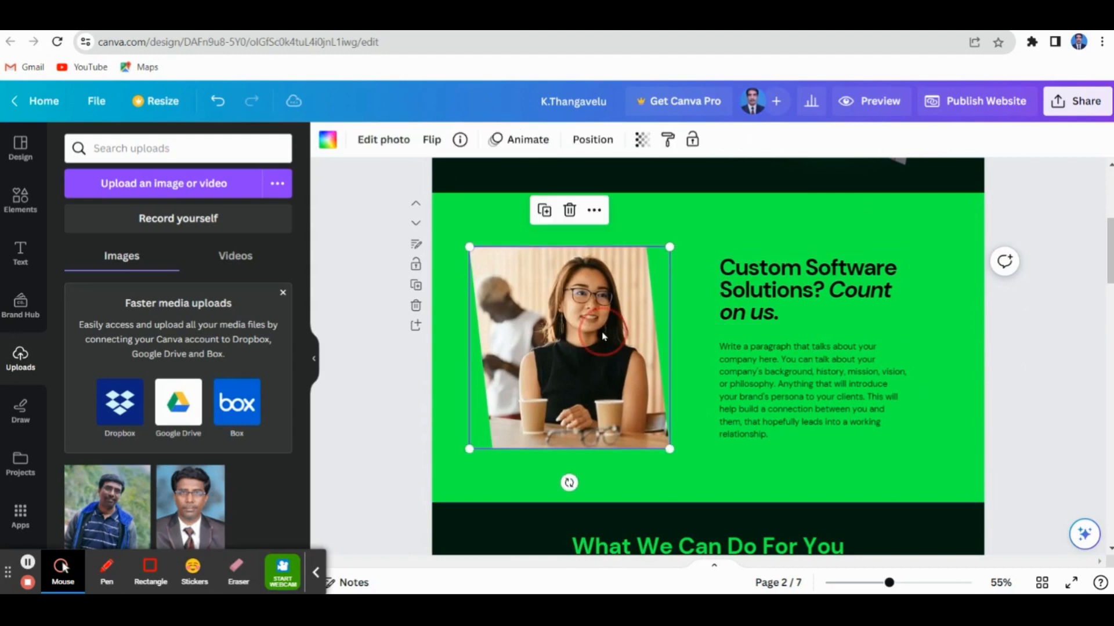
double_click(558, 334)
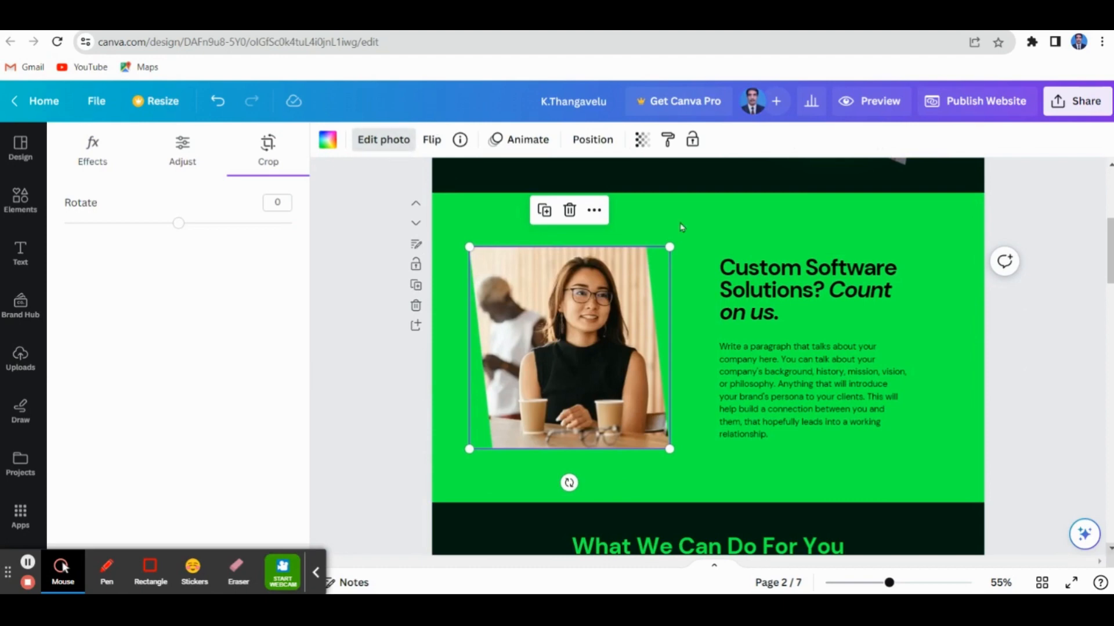
click(383, 145)
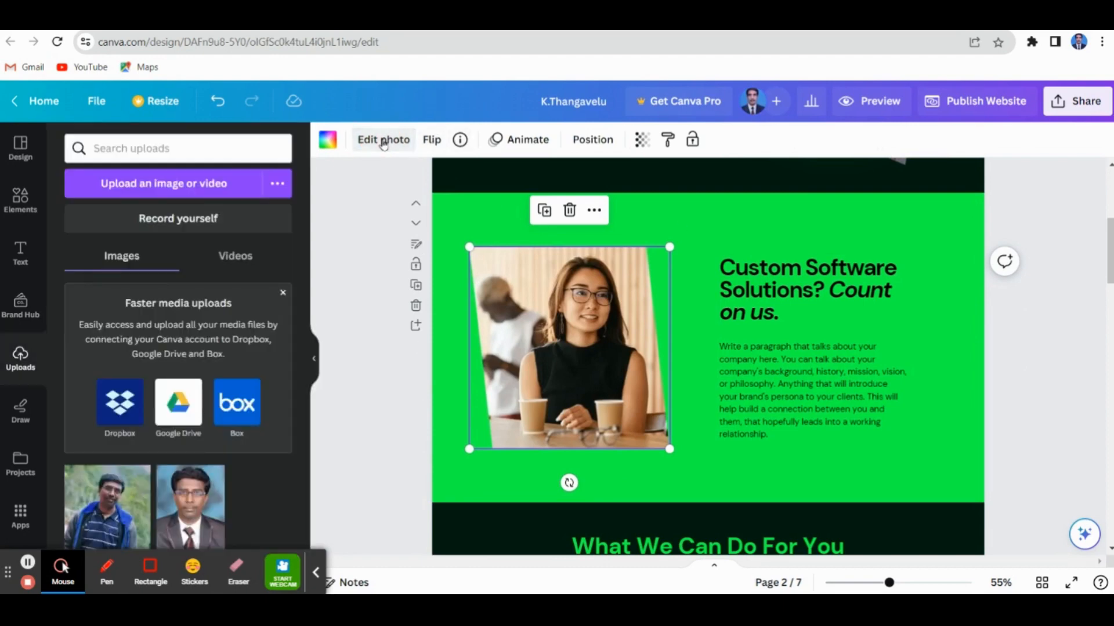
click(383, 144)
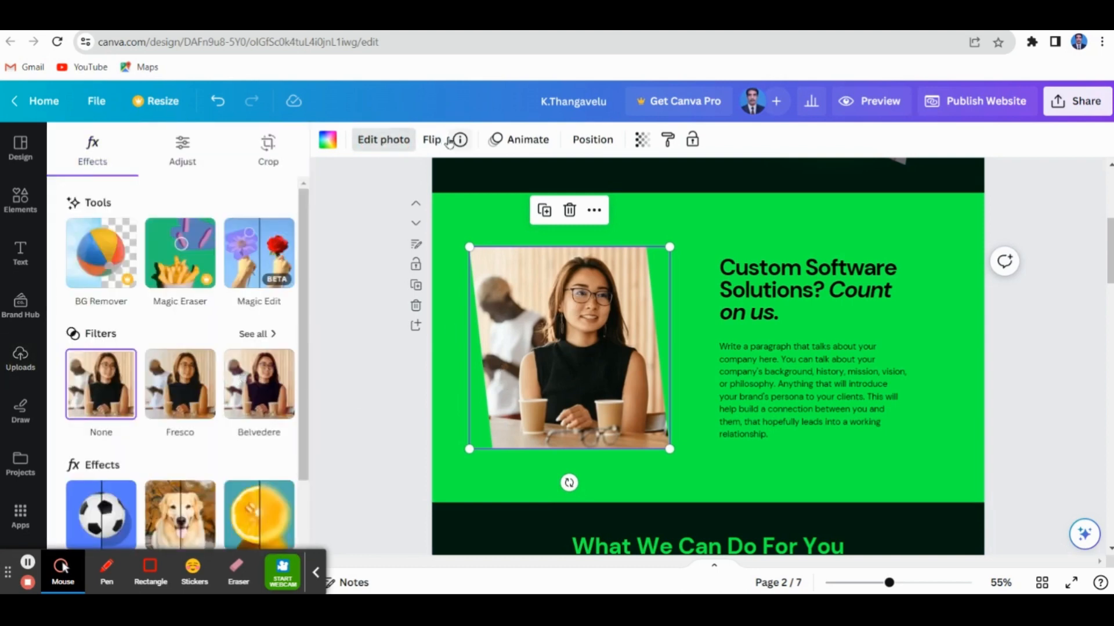
Preview the Wipe animation on the second page's photo of the woman in glasses, and apply Pan instead
click(526, 142)
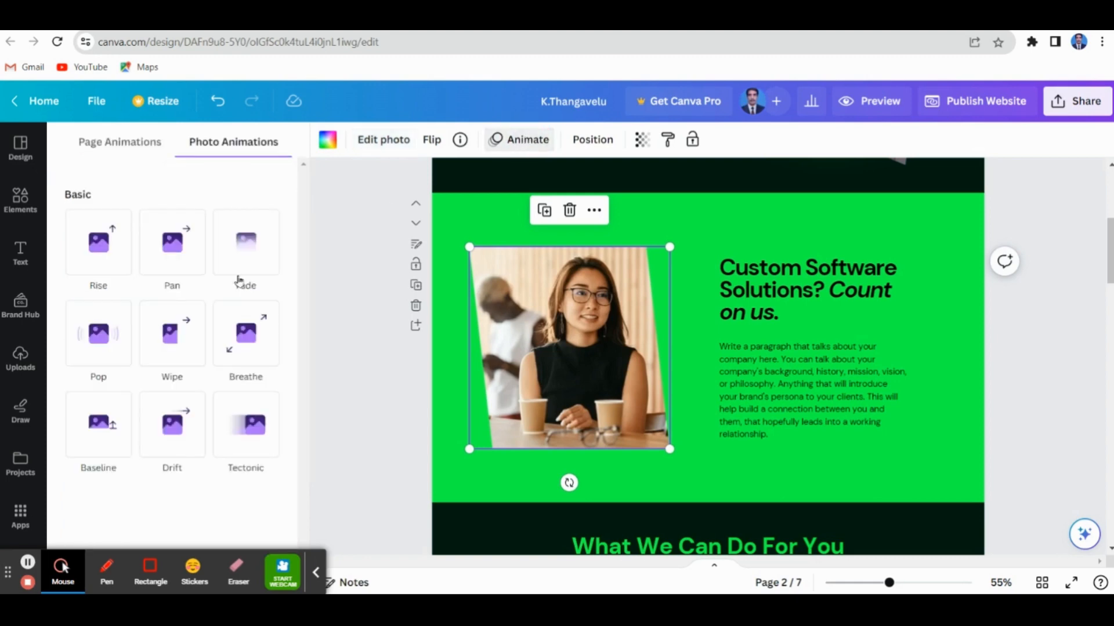
click(180, 330)
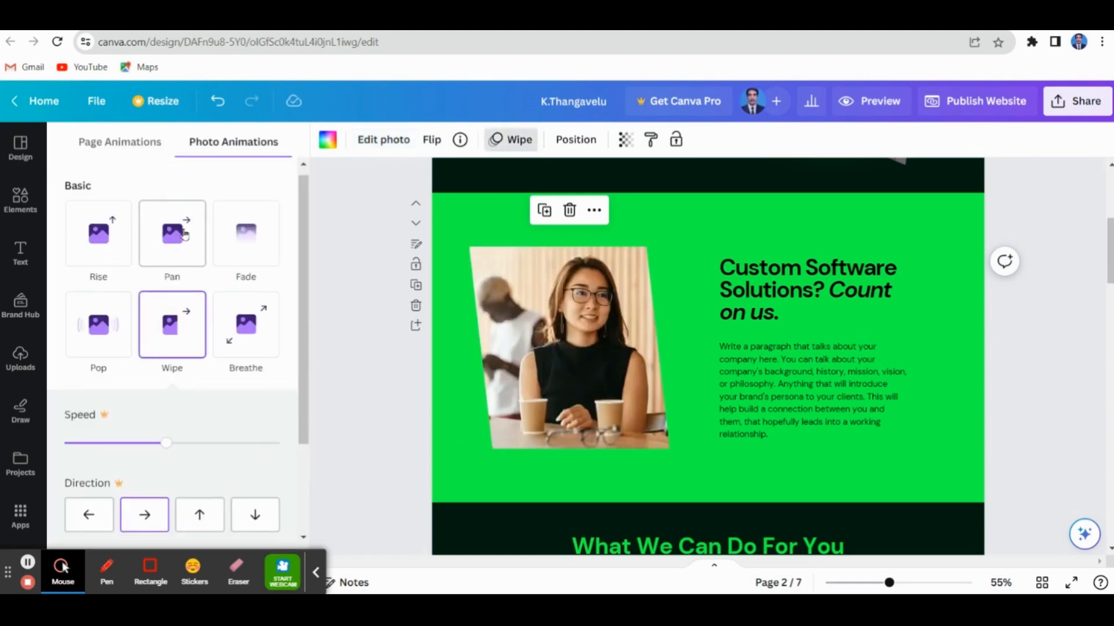
click(184, 235)
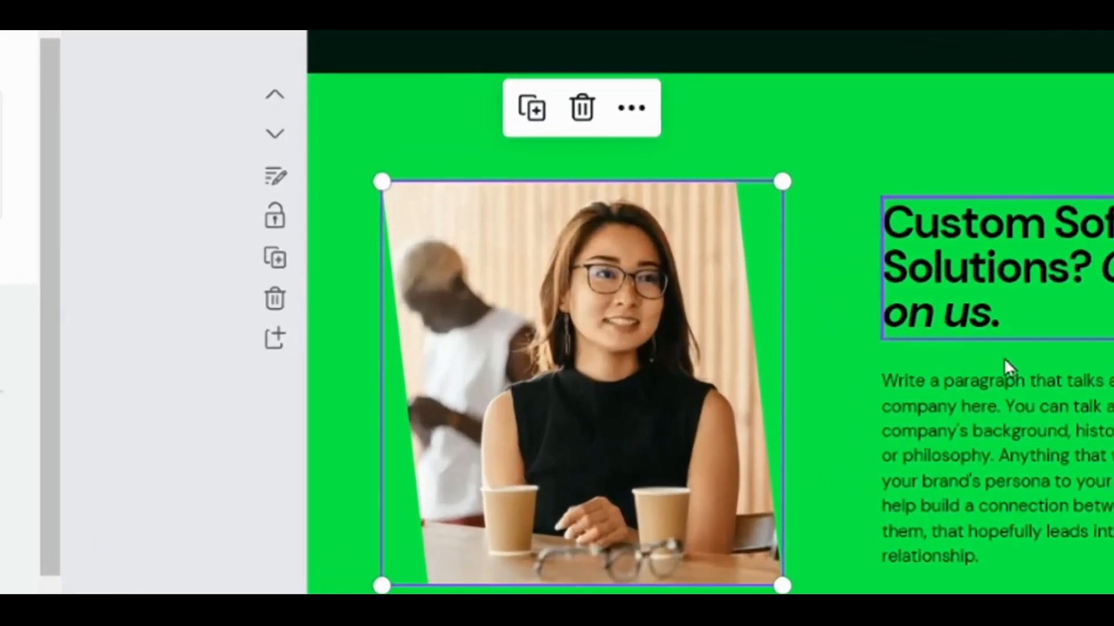
click(1040, 465)
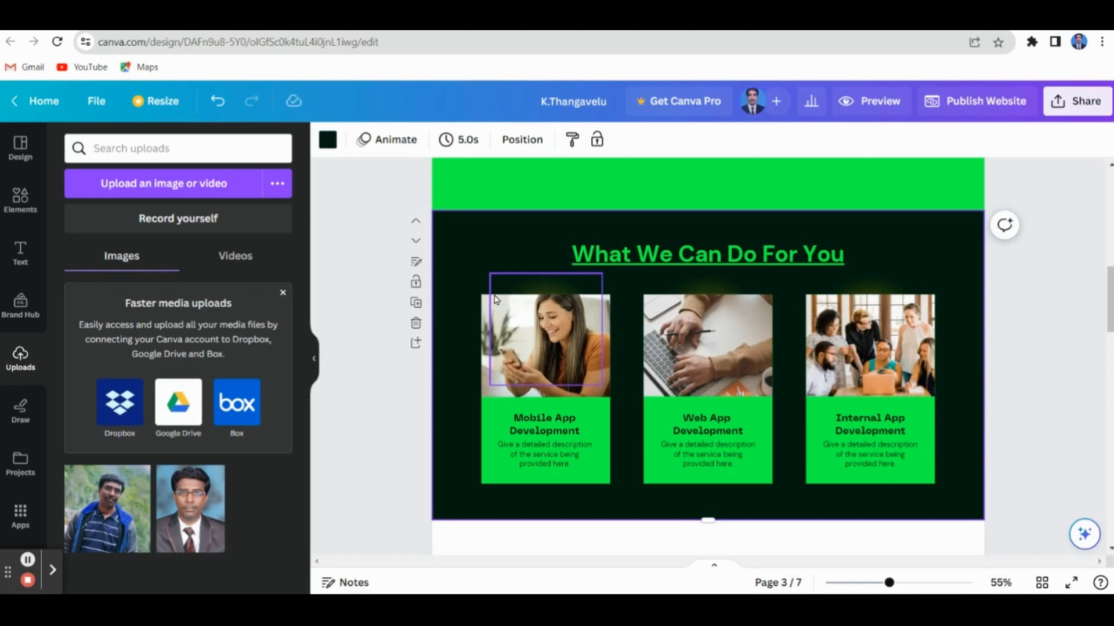
Animate the third page's photos with Rise for Mobile App Development, Wipe for Web App Development and Drift for Internal App Development
click(551, 361)
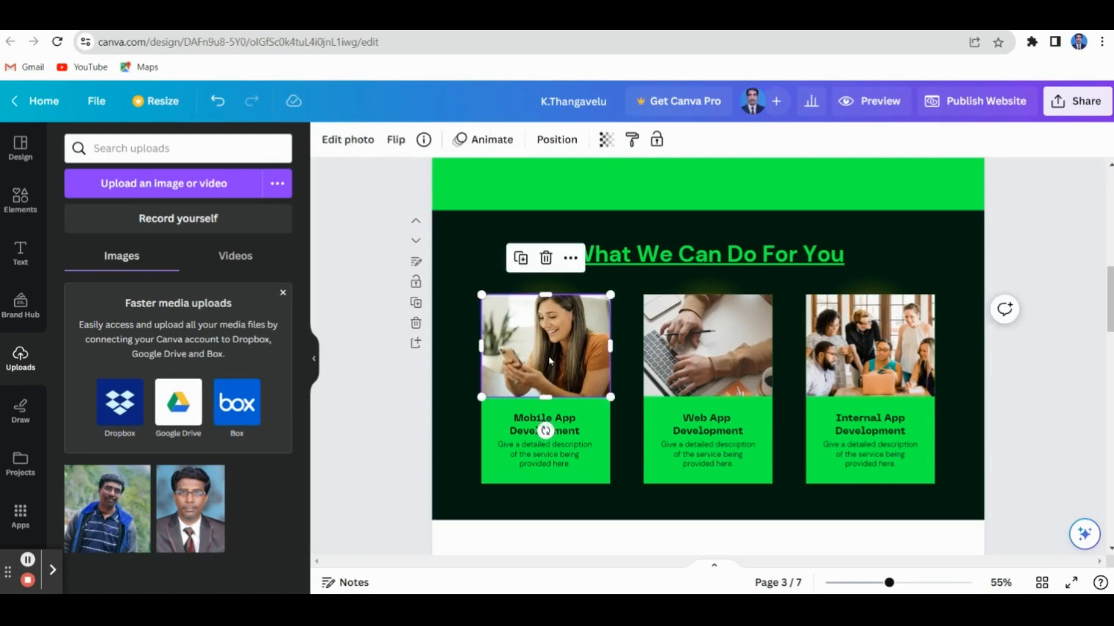
click(486, 141)
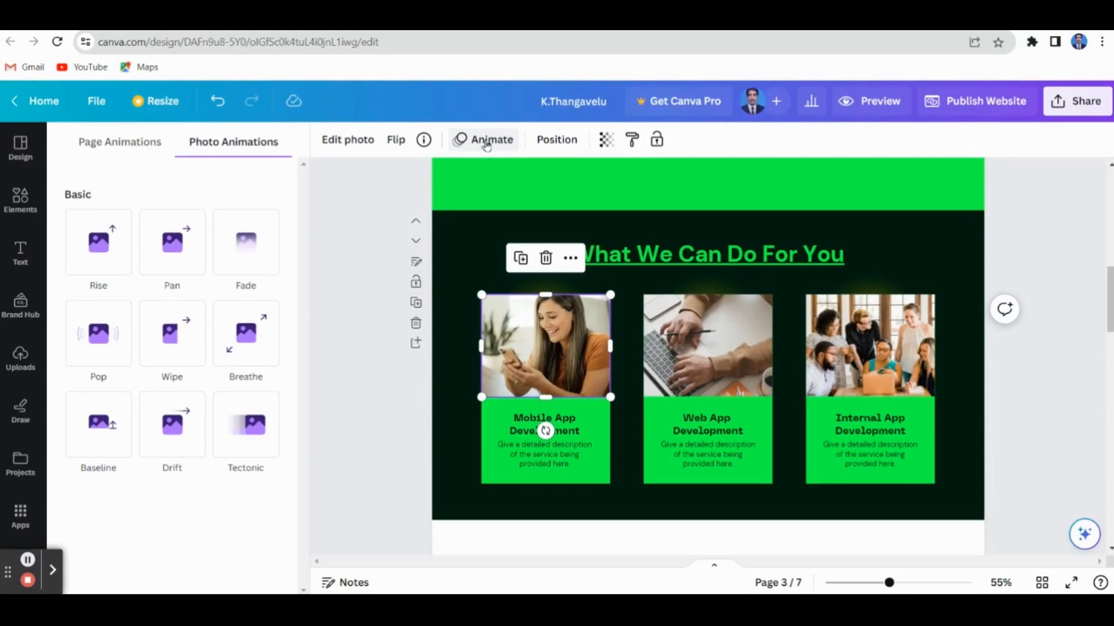
click(105, 264)
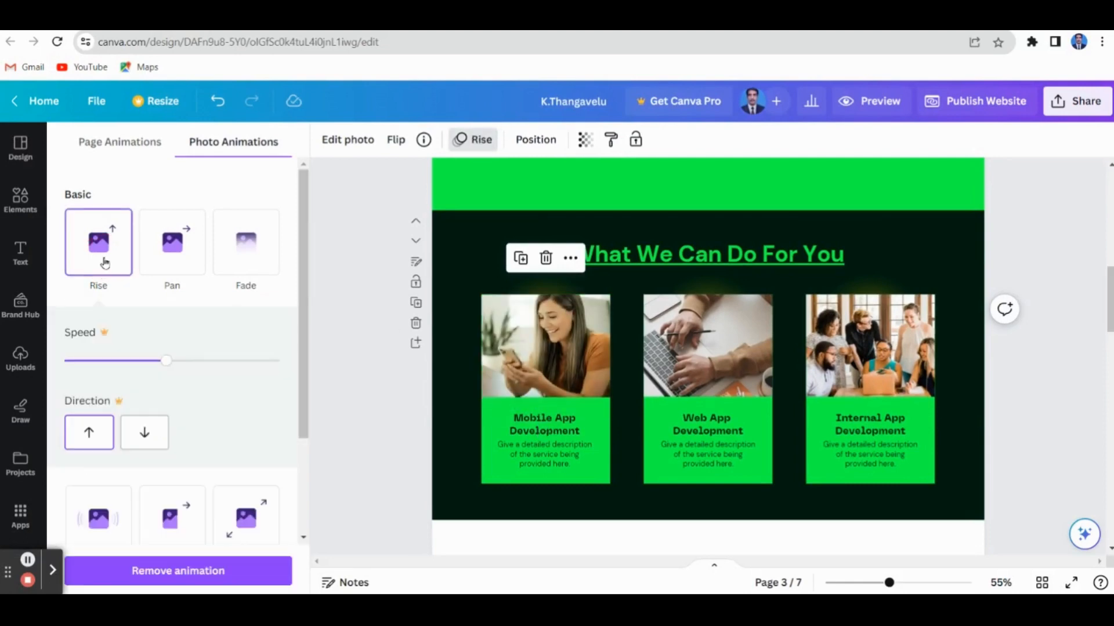
click(689, 378)
click(166, 361)
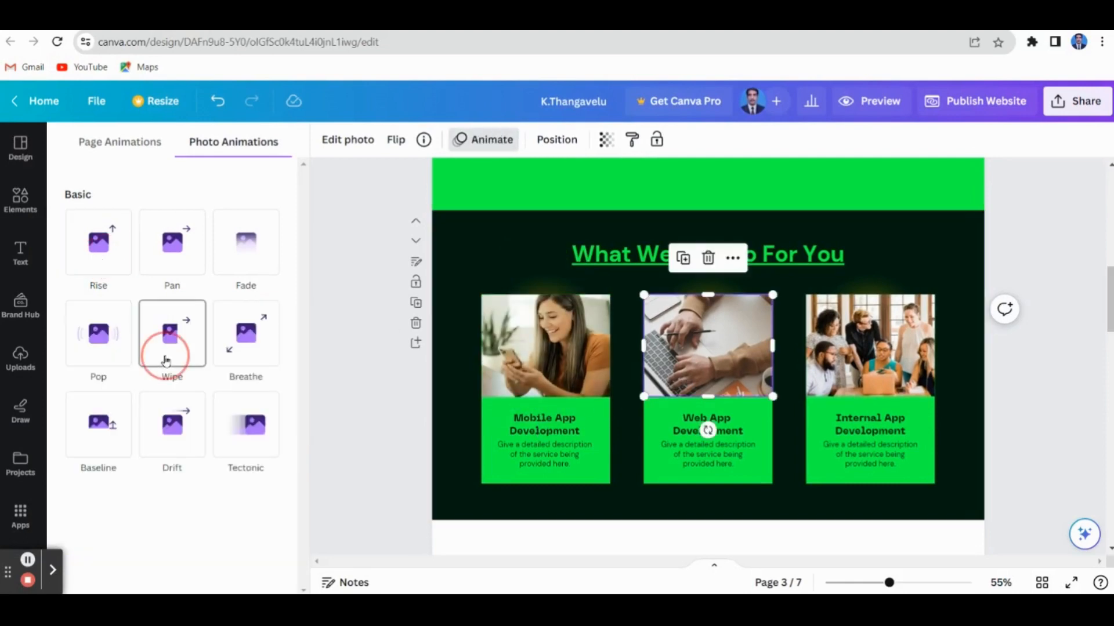
click(841, 348)
click(173, 425)
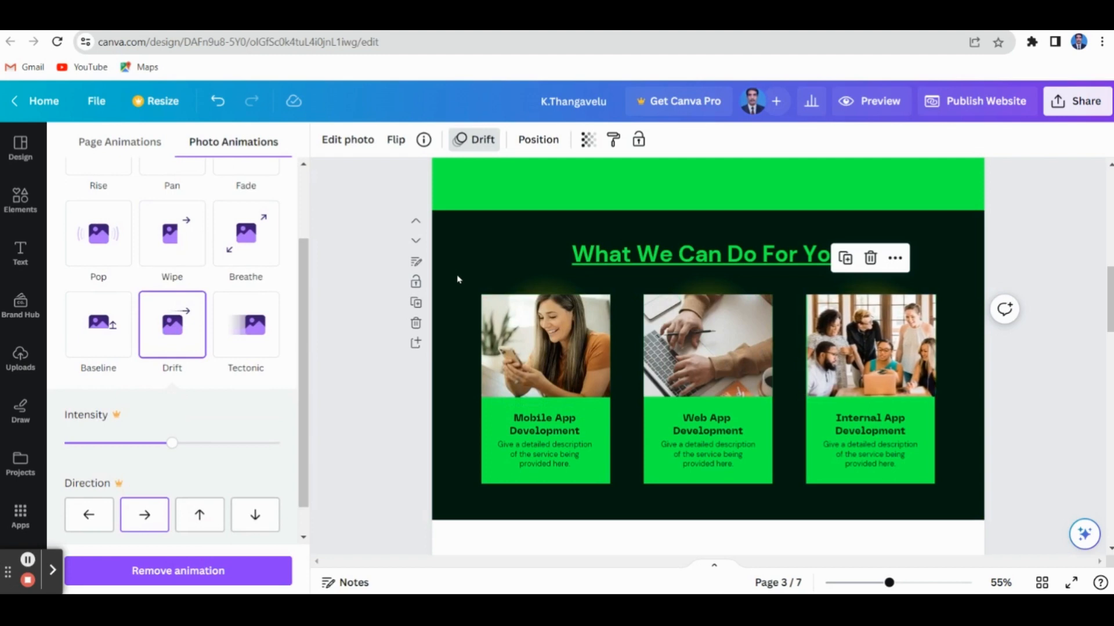
Replace the "What We Can Do For You" heading on the third page with "YouTube Link"
click(514, 247)
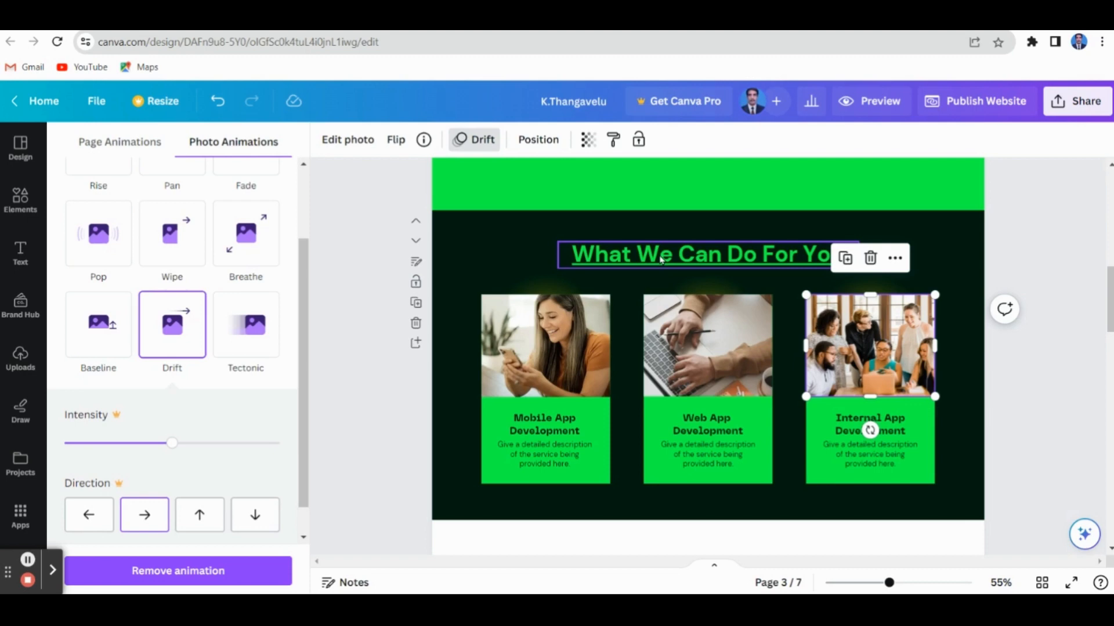
double_click(661, 260)
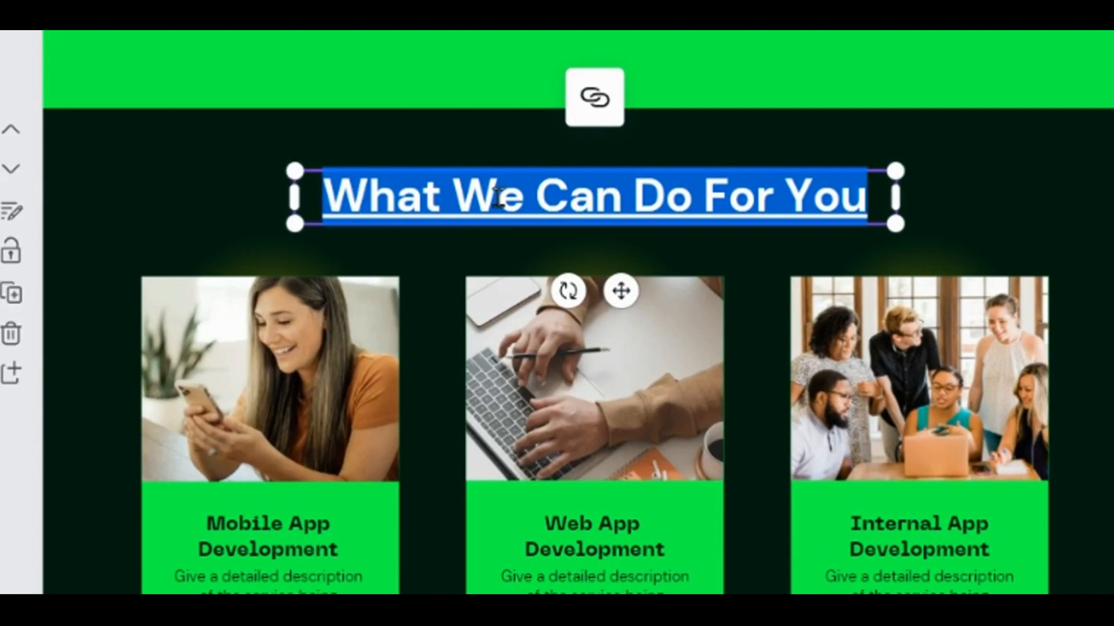
click(498, 198)
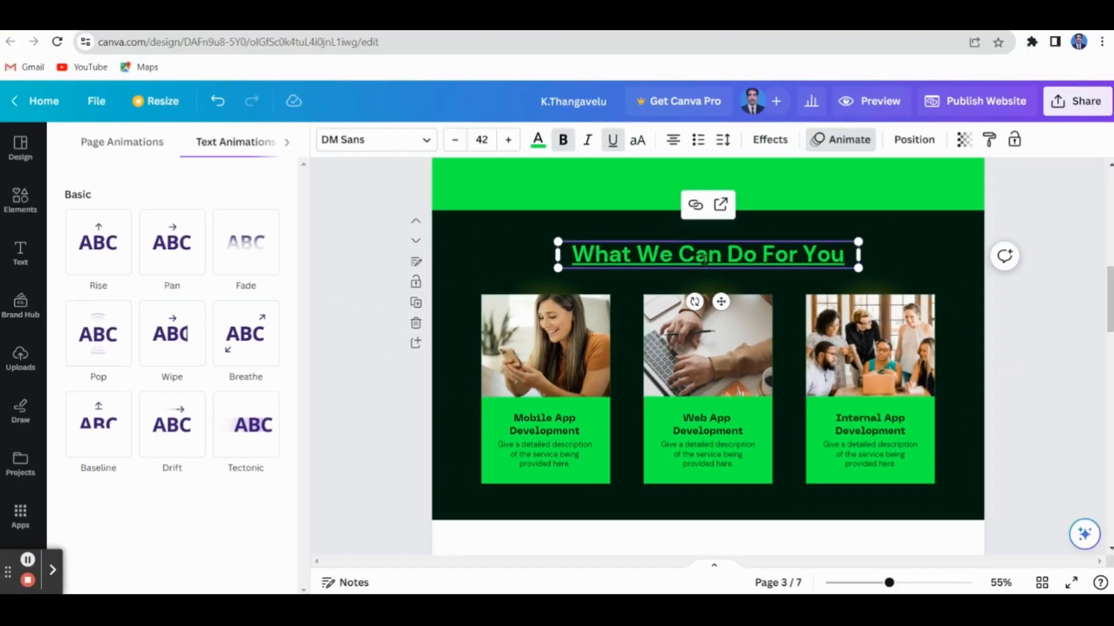
drag(577, 255, 857, 255)
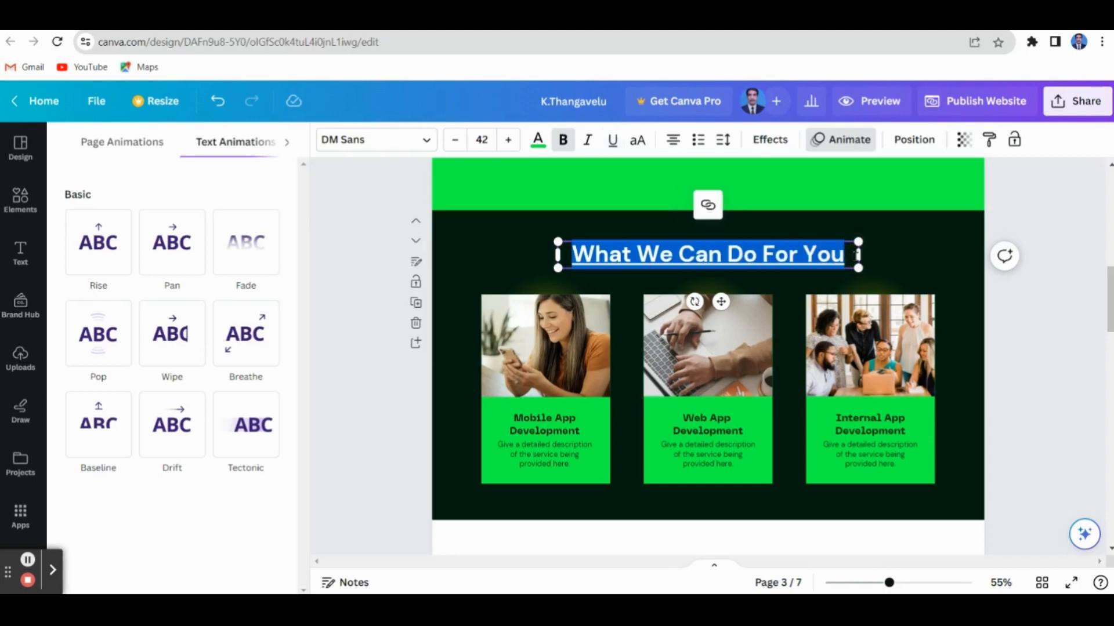
text(YouTu)
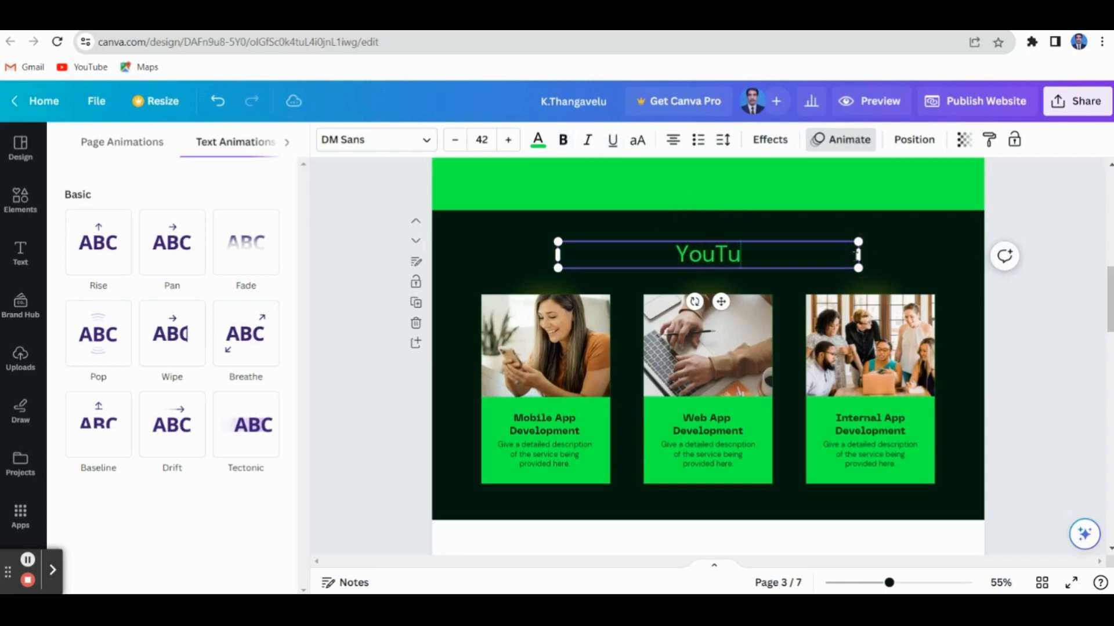
text(be link)
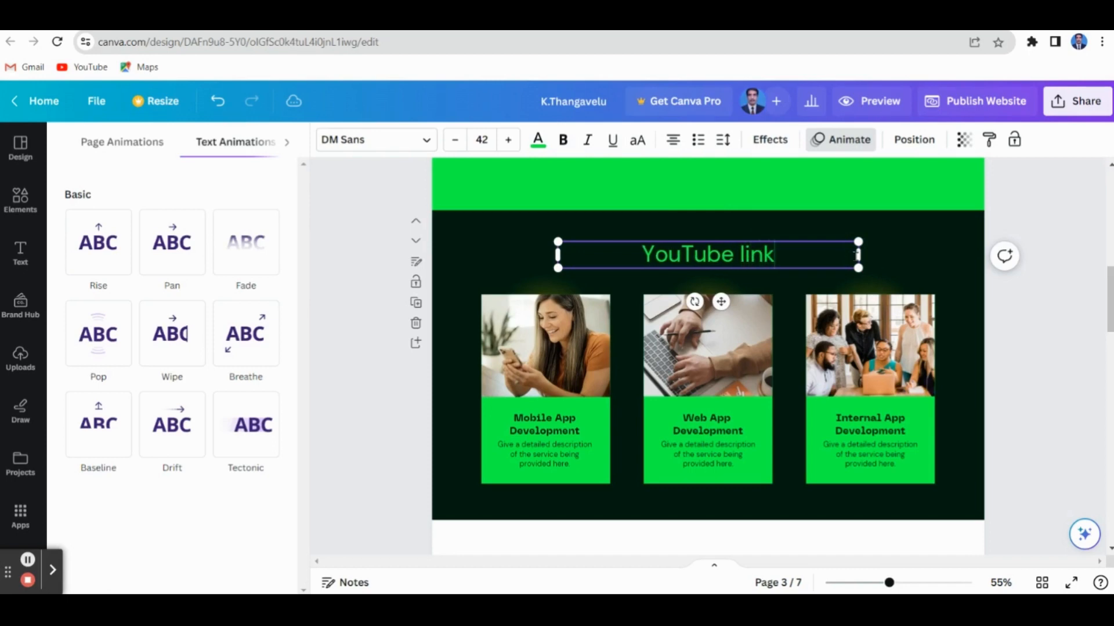
key(BackSpace)
key(BackSpace)
key(BackSpace)
key(BackSpace)
key(BackSpace)
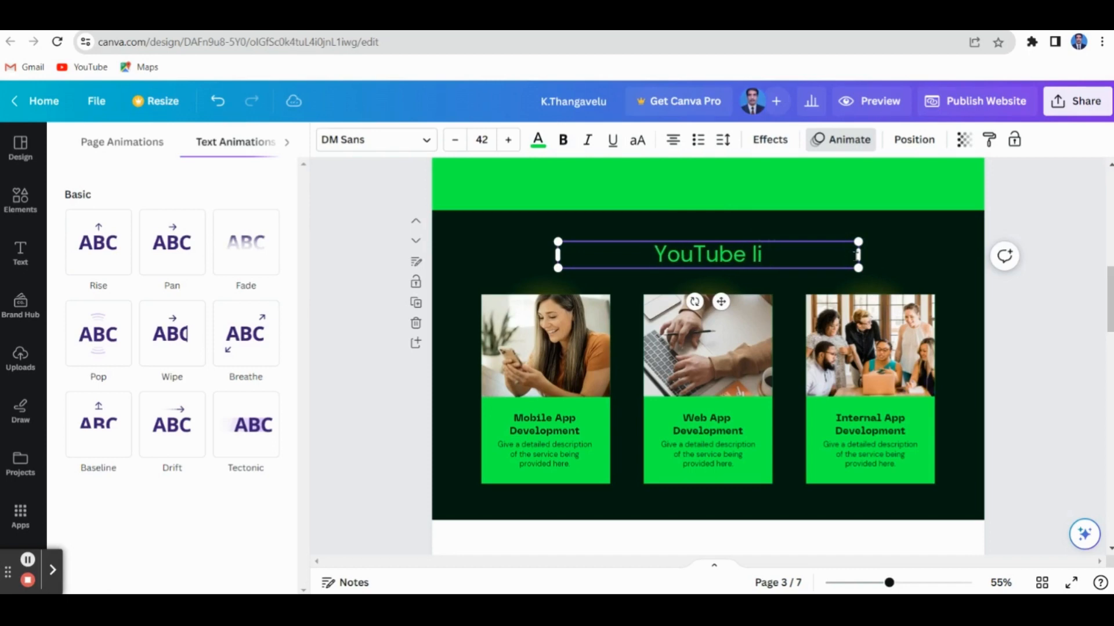
text(Link)
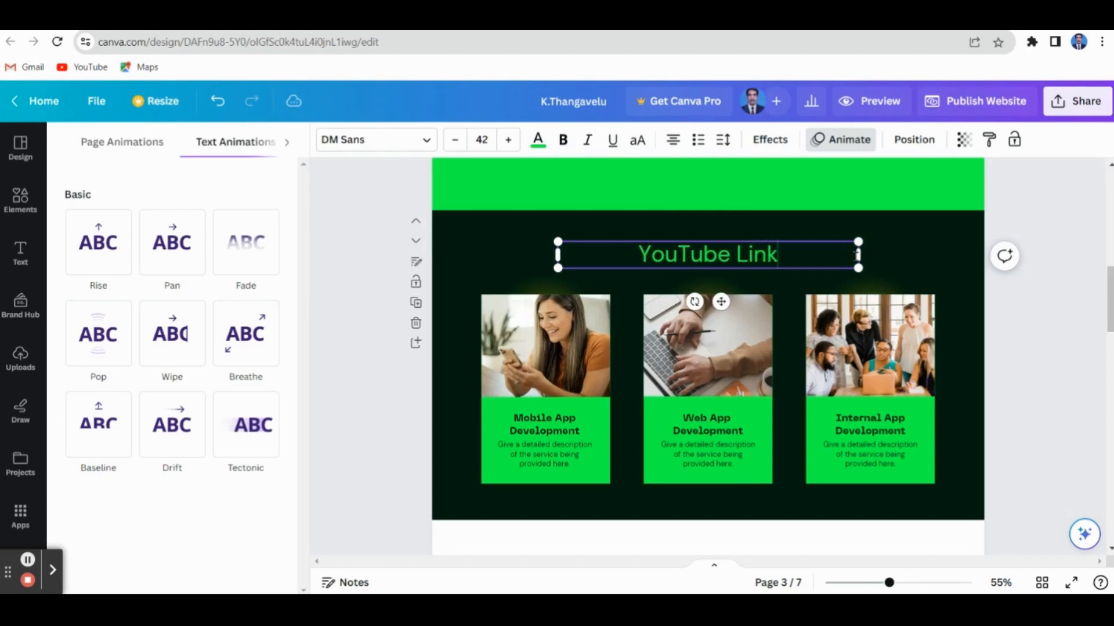
Add a hyperlink to the "YouTube Link" heading, pasting the channel address and choosing the first recent design as the target
drag(638, 255, 790, 263)
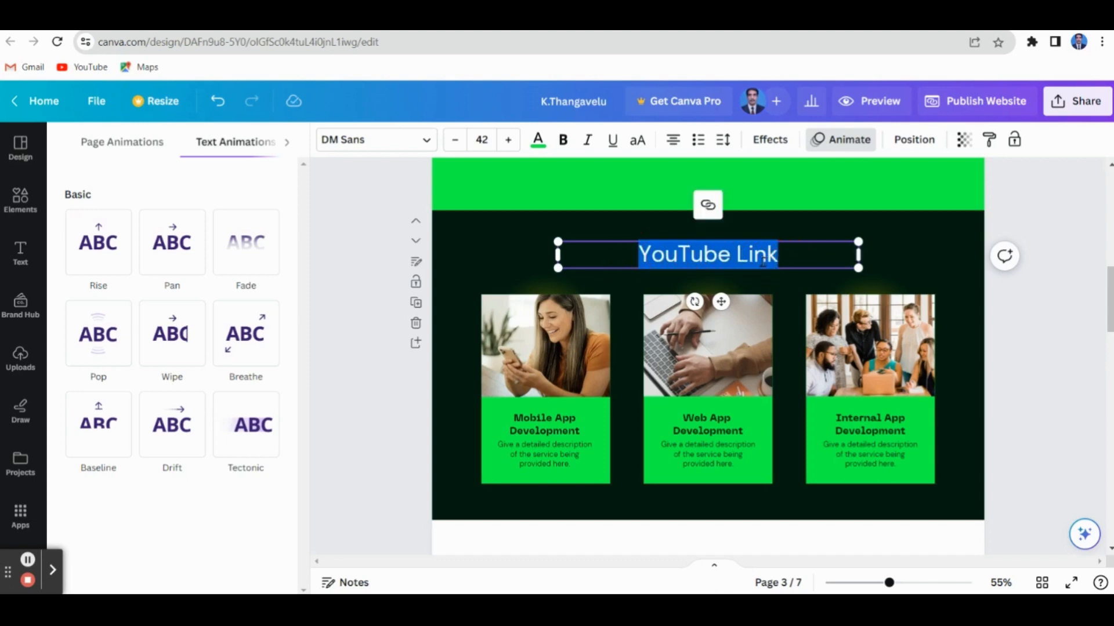
click(708, 205)
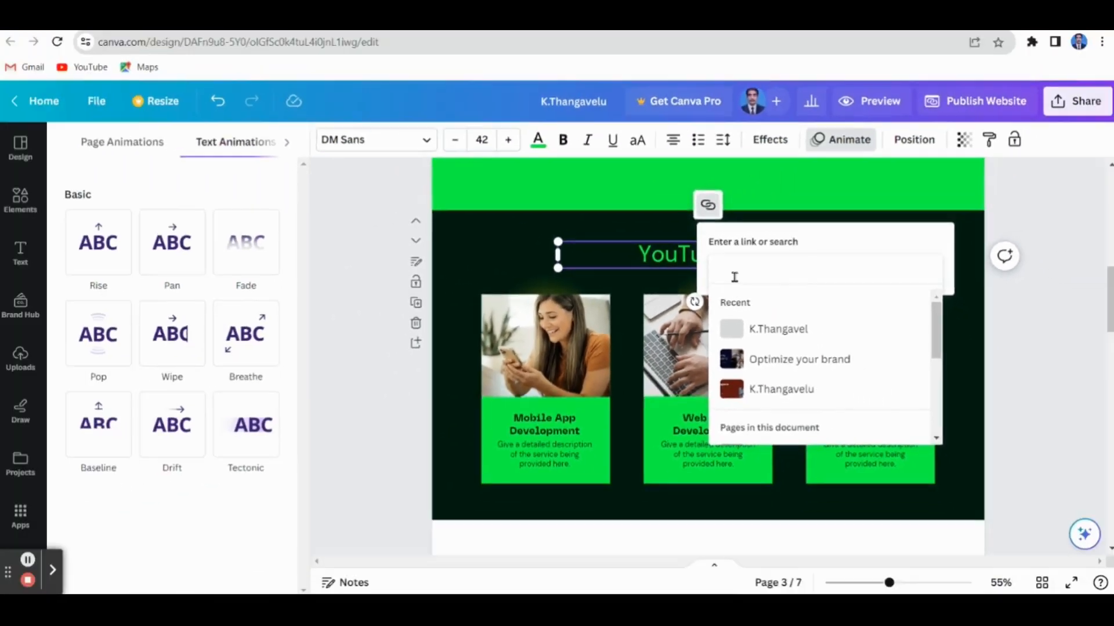
click(584, 250)
text(channel/UCzF964QuQ7JJ8BuLpY9JEDg)
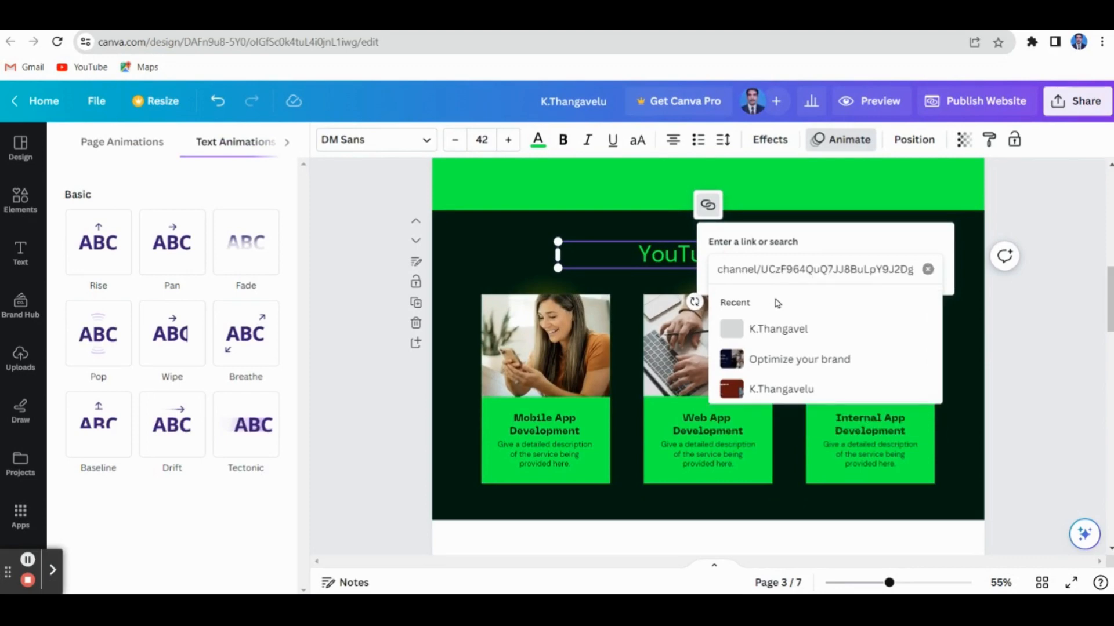
click(793, 329)
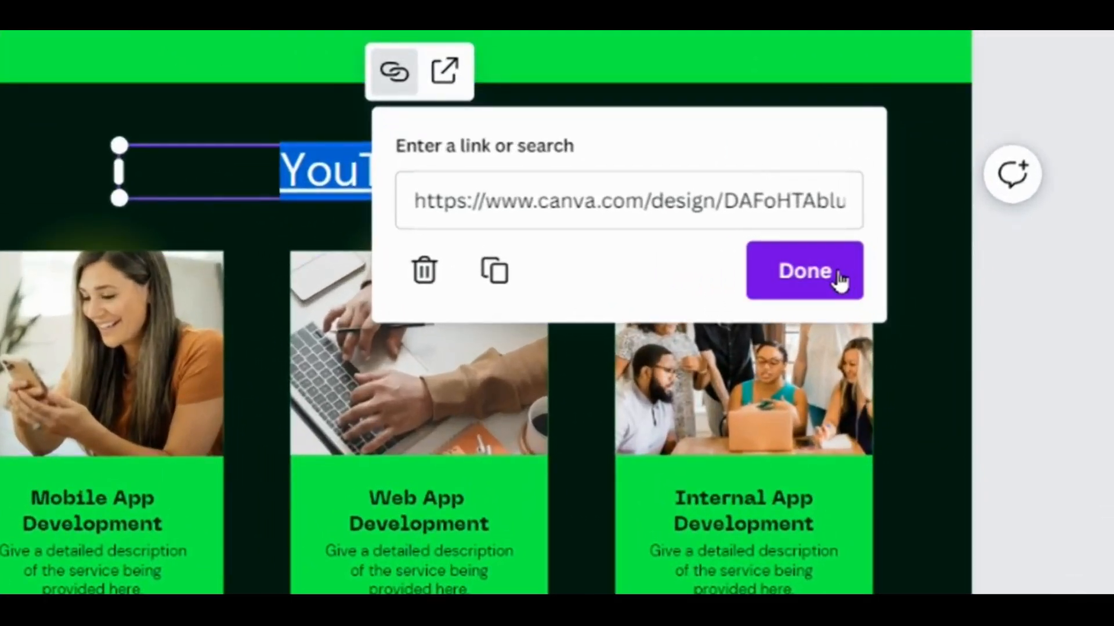
click(915, 304)
click(813, 143)
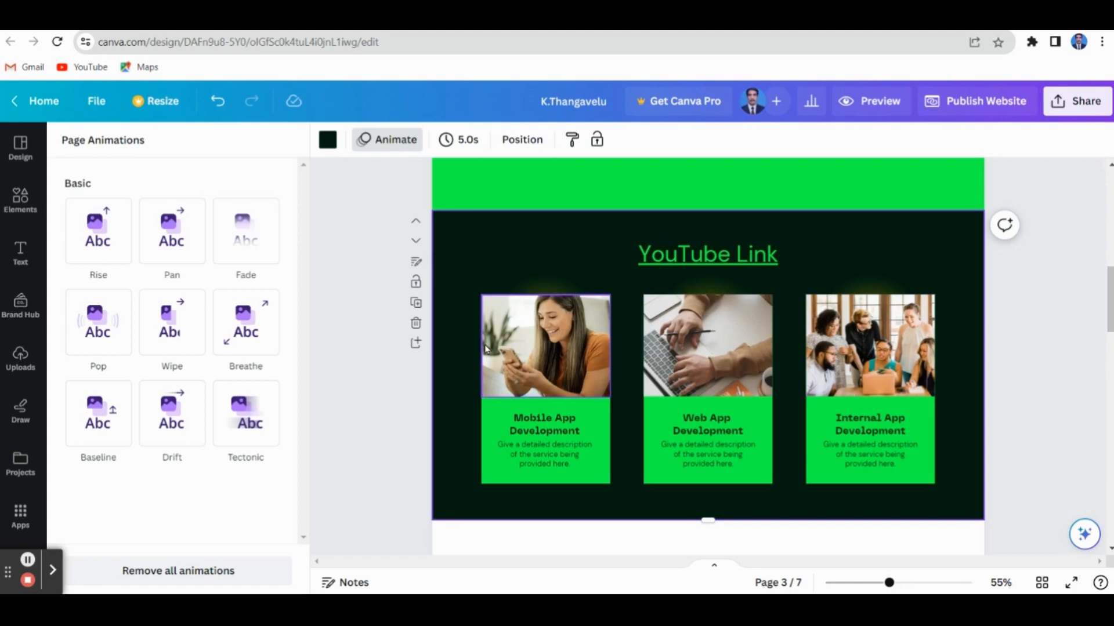
Look through the template's remaining sections below "YouTube Link", including Why Us, the mission quote and Client Feedback
scroll(952, 348, down, 2)
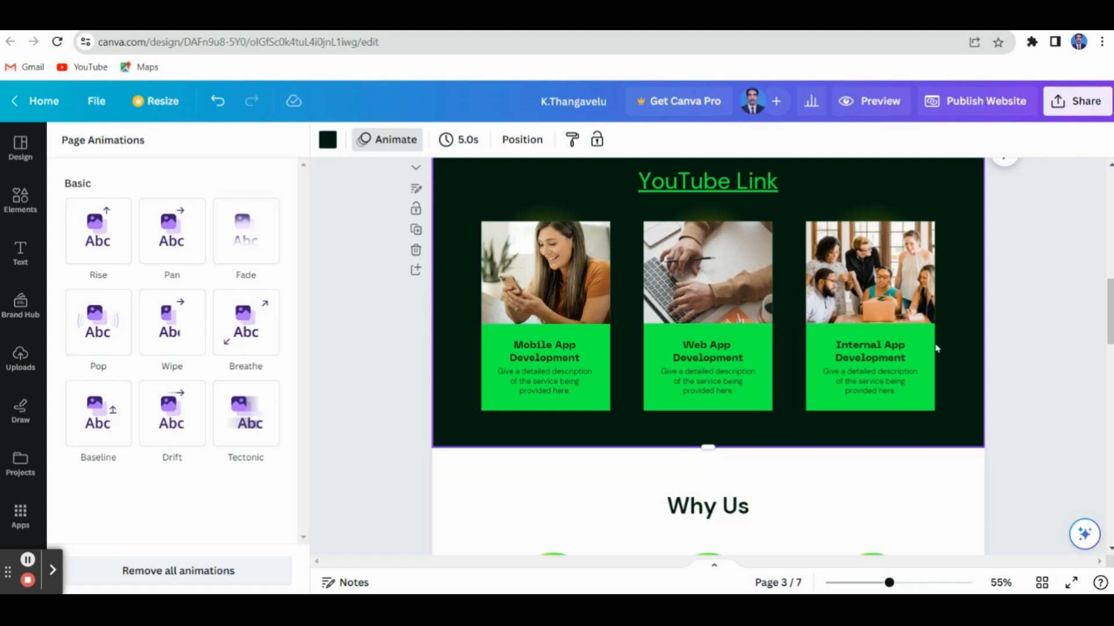
scroll(858, 342, down, 4)
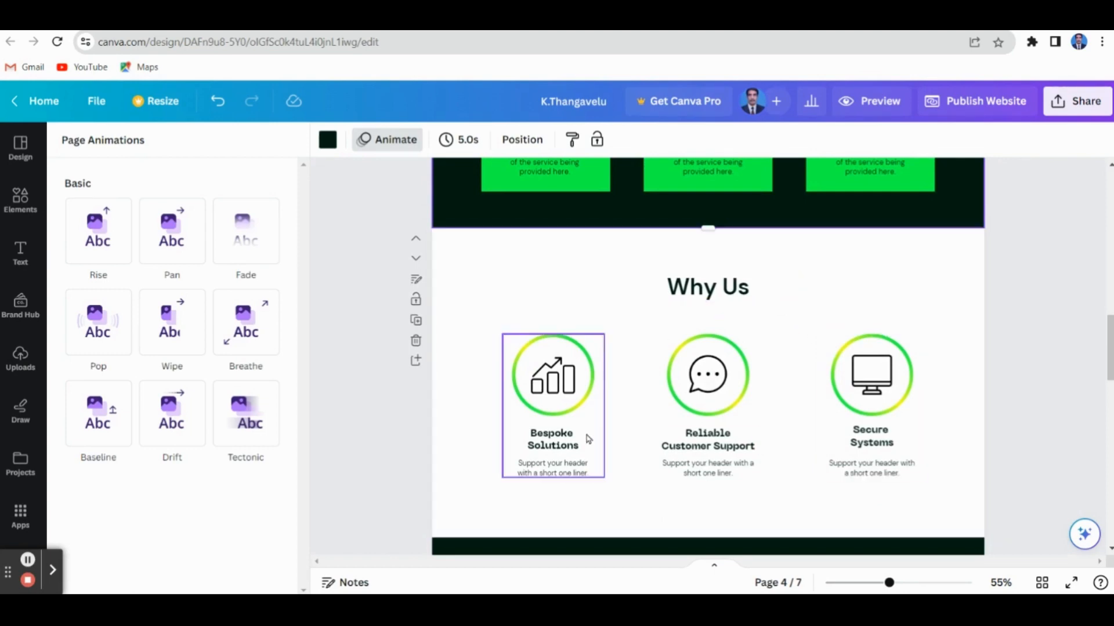
scroll(828, 418, down, 2)
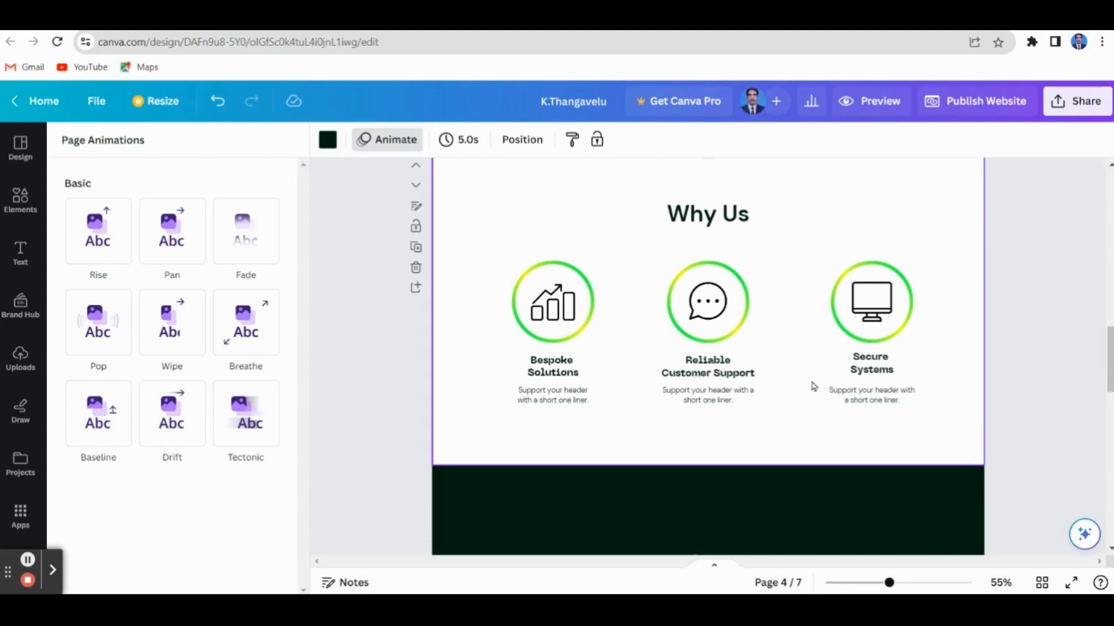
scroll(812, 383, down, 2)
scroll(814, 377, down, 6)
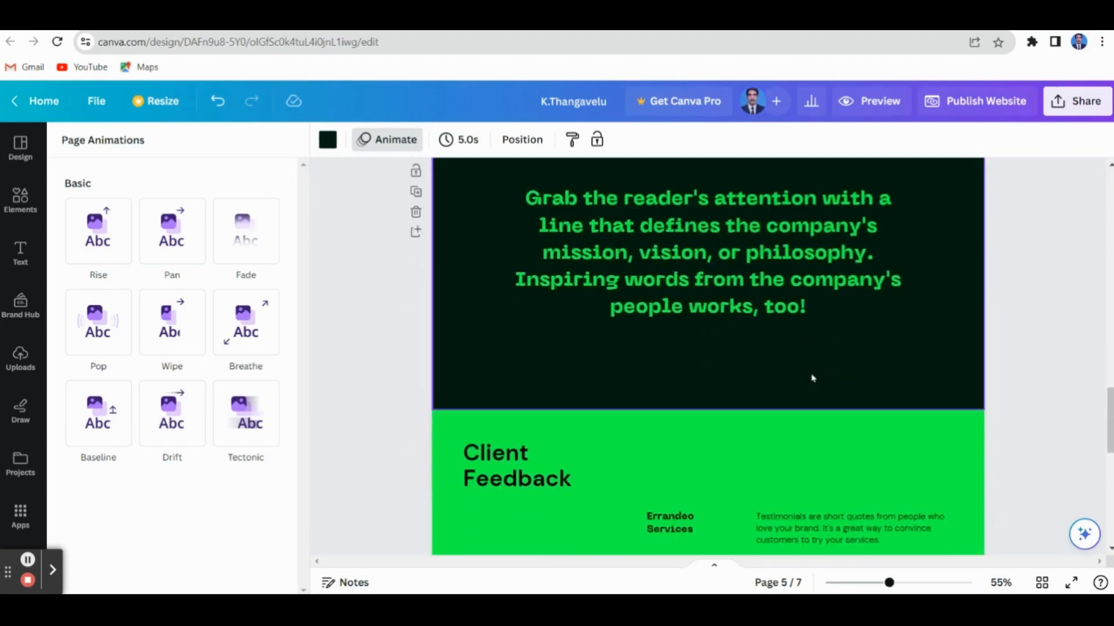
scroll(813, 378, up, 4)
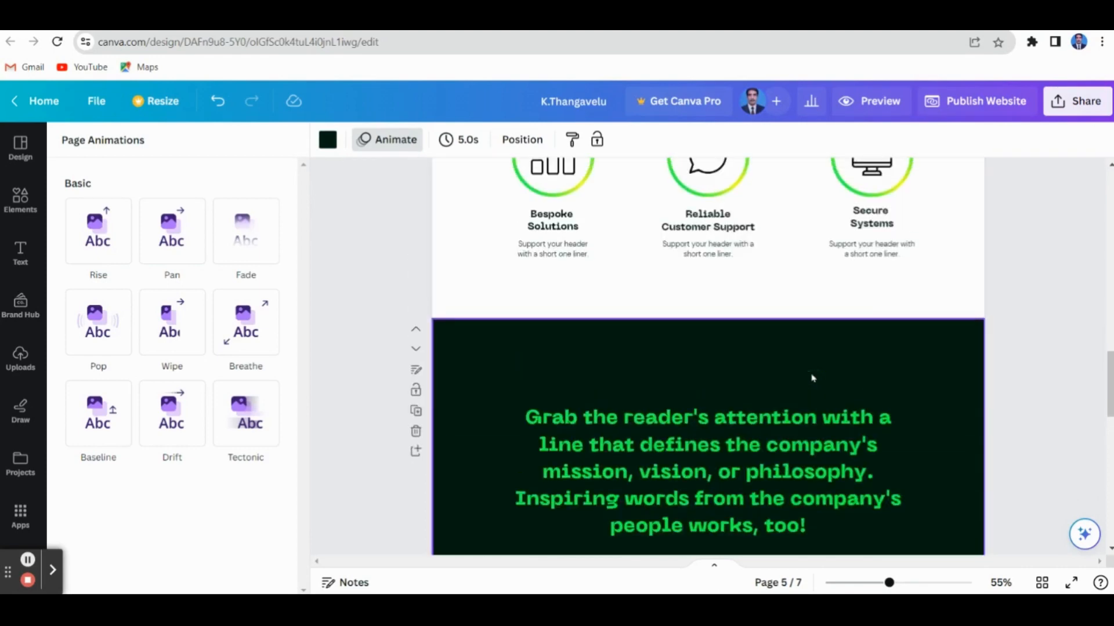
scroll(814, 378, up, 1)
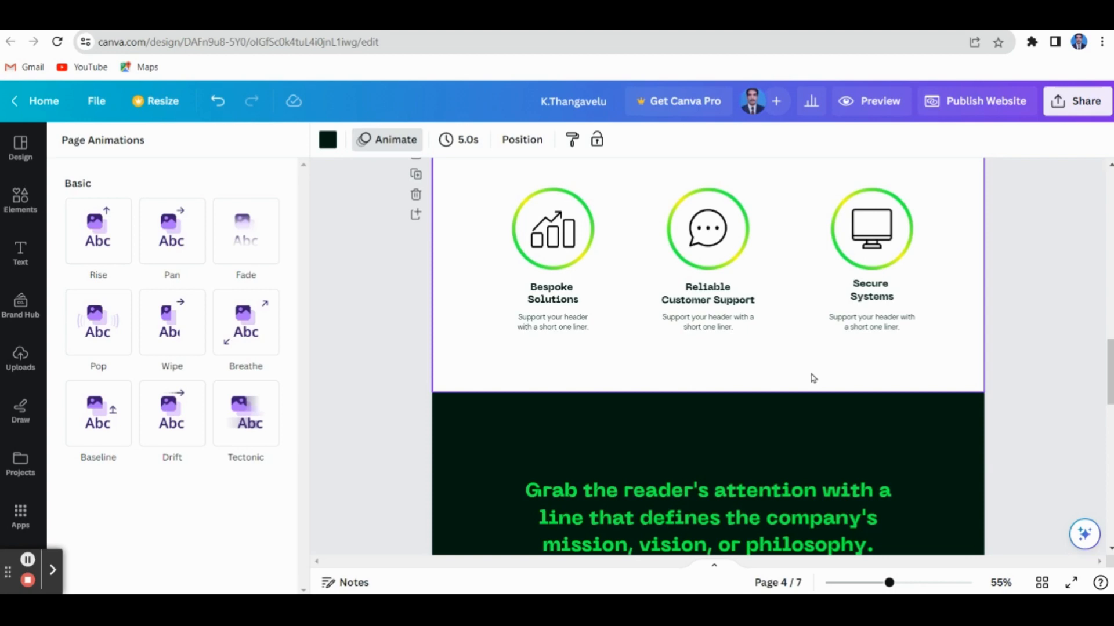
scroll(813, 378, up, 20)
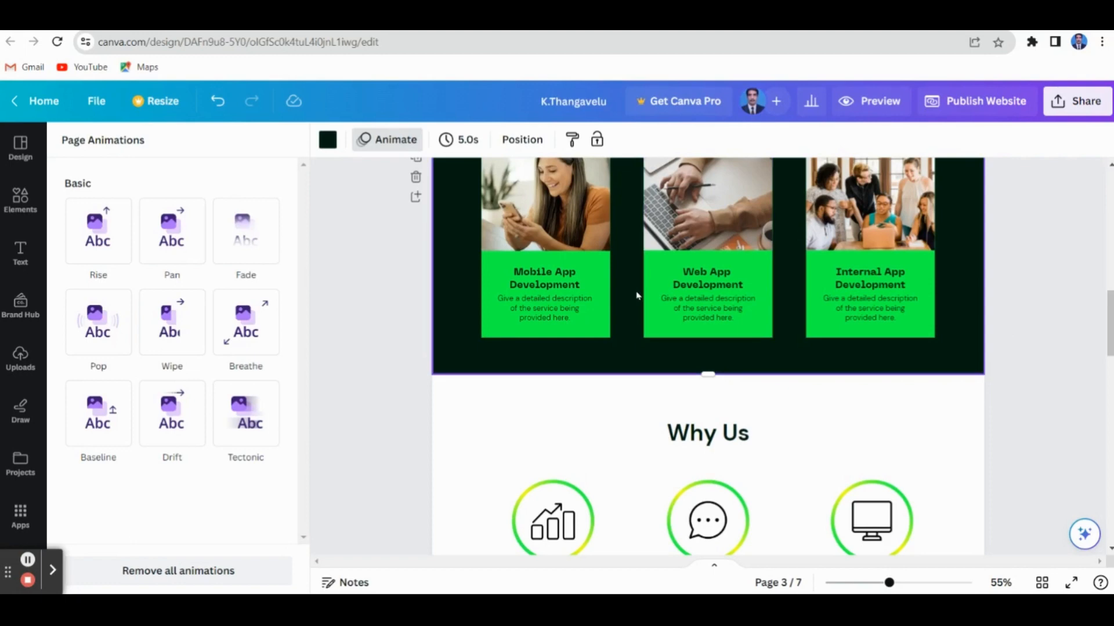
Preview the website in desktop view, check the sections from the title to Why Us, and close the preview
click(883, 103)
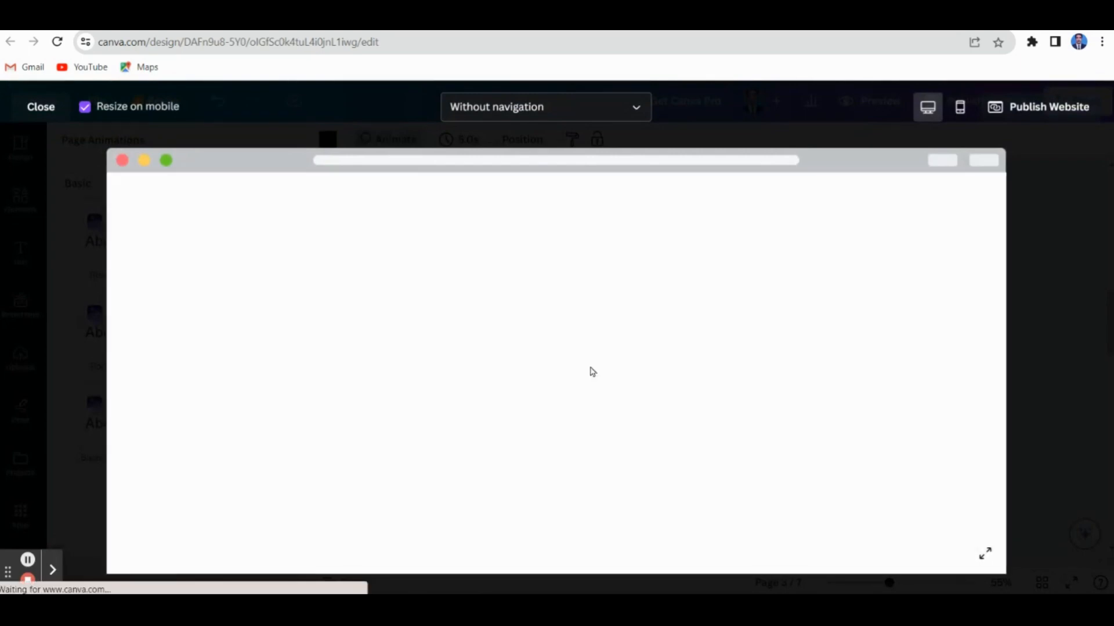
scroll(592, 371, down, 2)
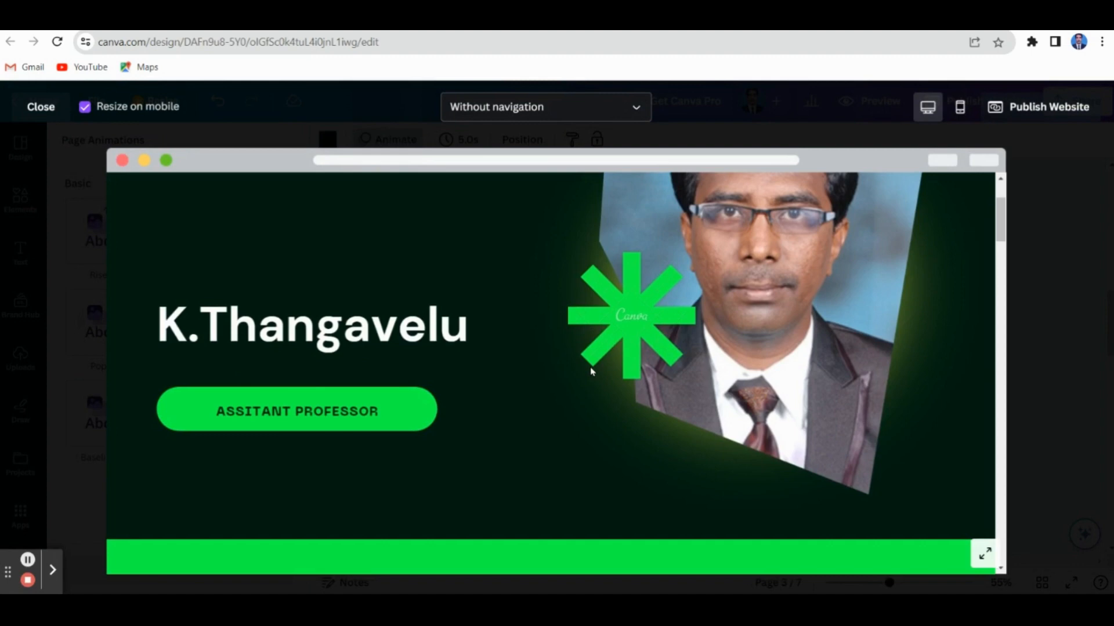
scroll(590, 366, down, 6)
scroll(591, 371, down, 8)
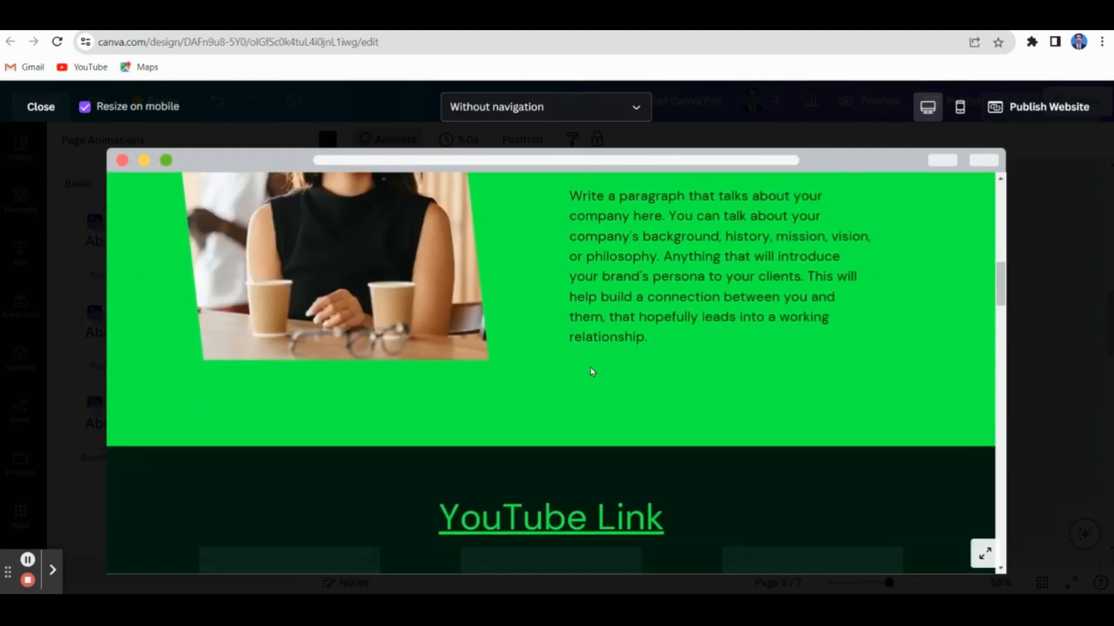
scroll(592, 372, down, 8)
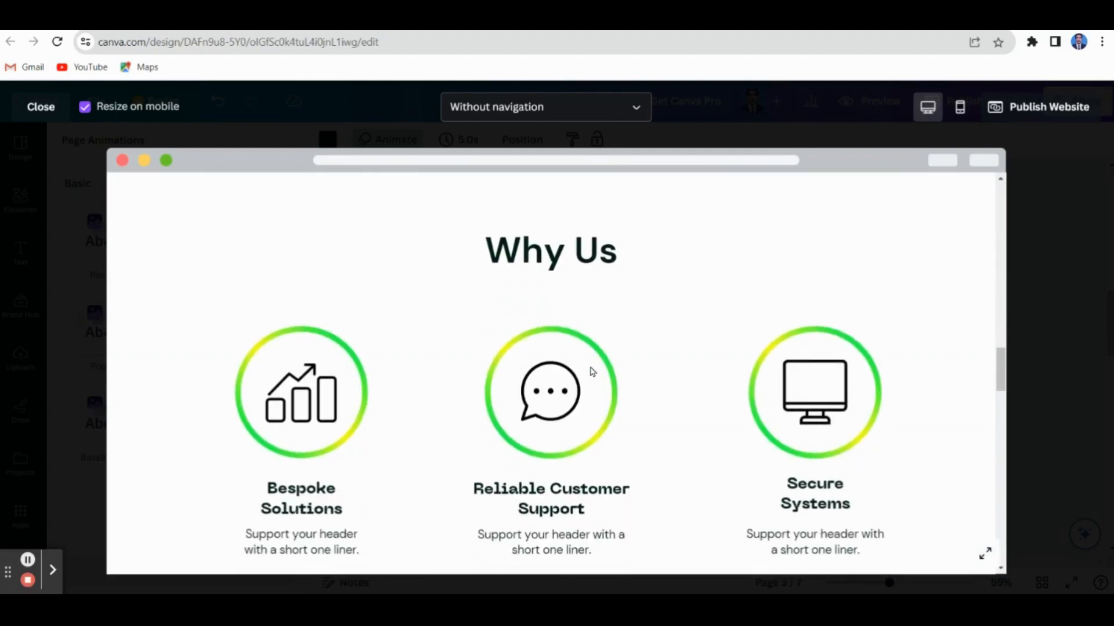
scroll(591, 372, down, 1)
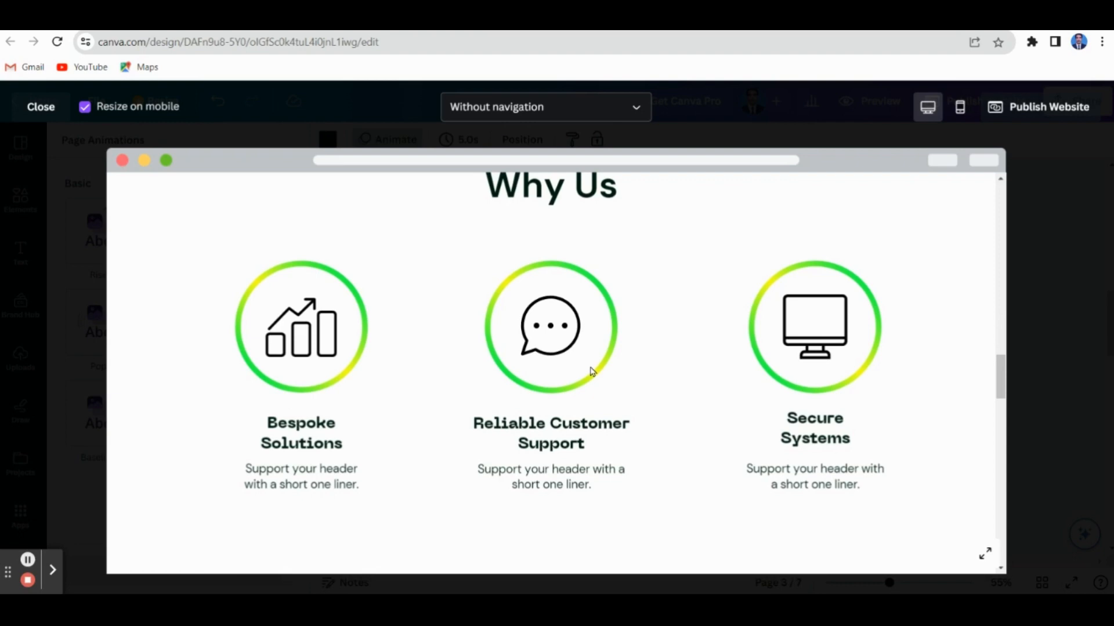
scroll(592, 372, up, 8)
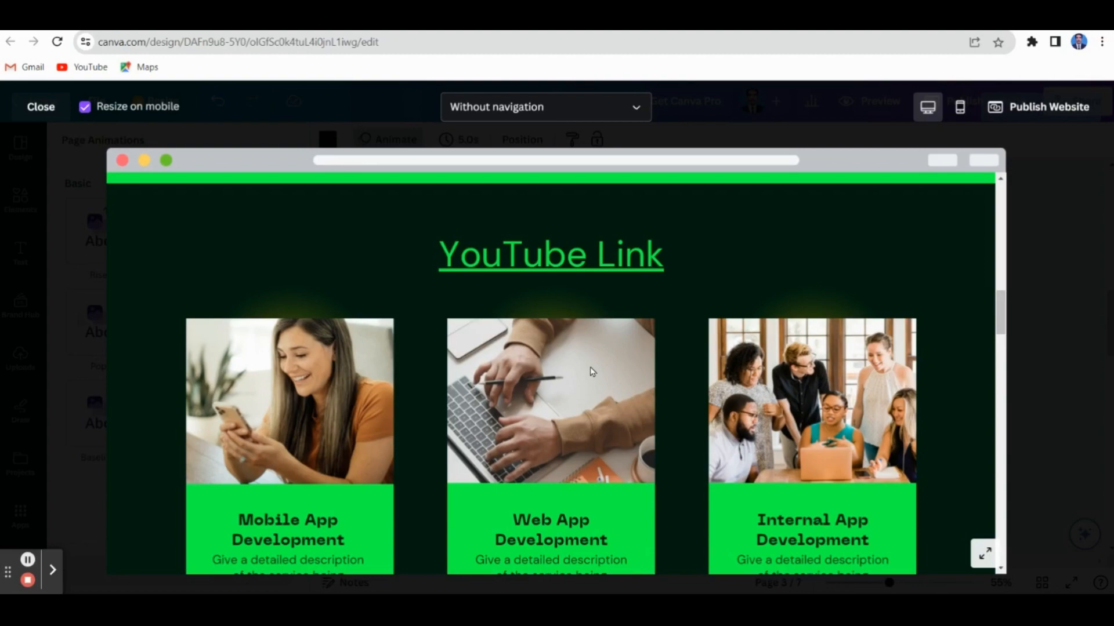
scroll(592, 372, up, 5)
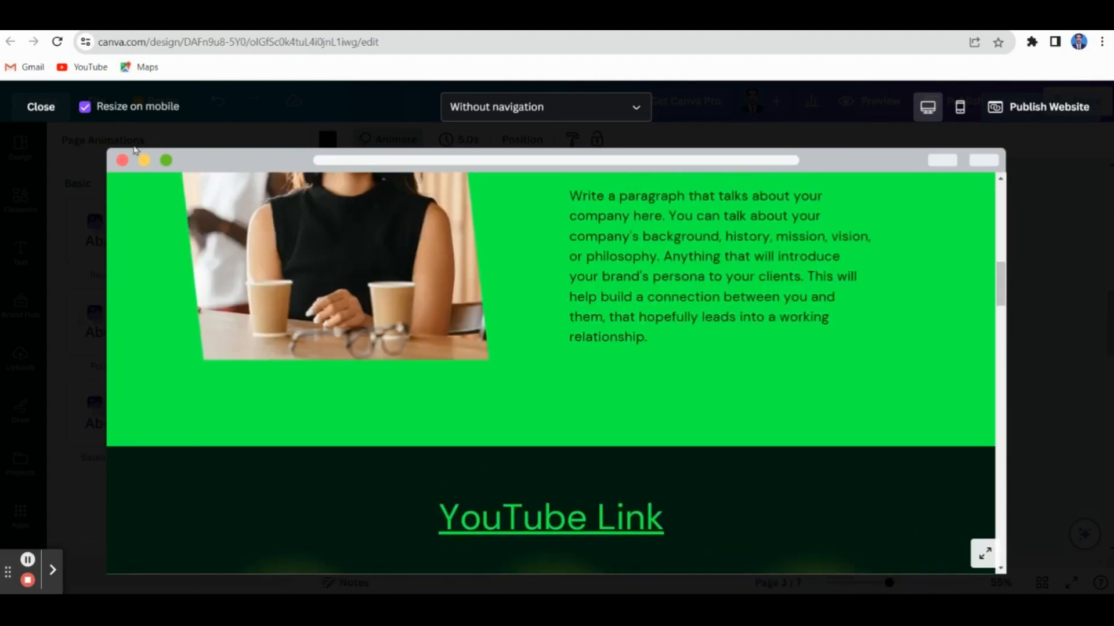
click(51, 110)
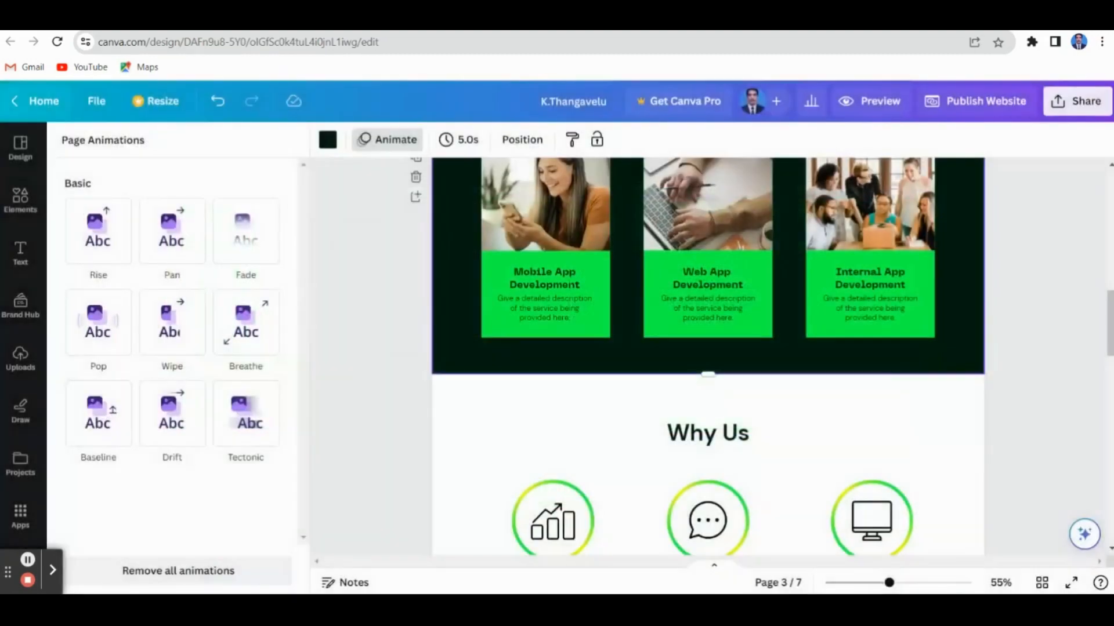
Look at the website's Insights, and start publishing it to a free Canva domain with mobile resizing and without navigation
scroll(485, 400, up, 10)
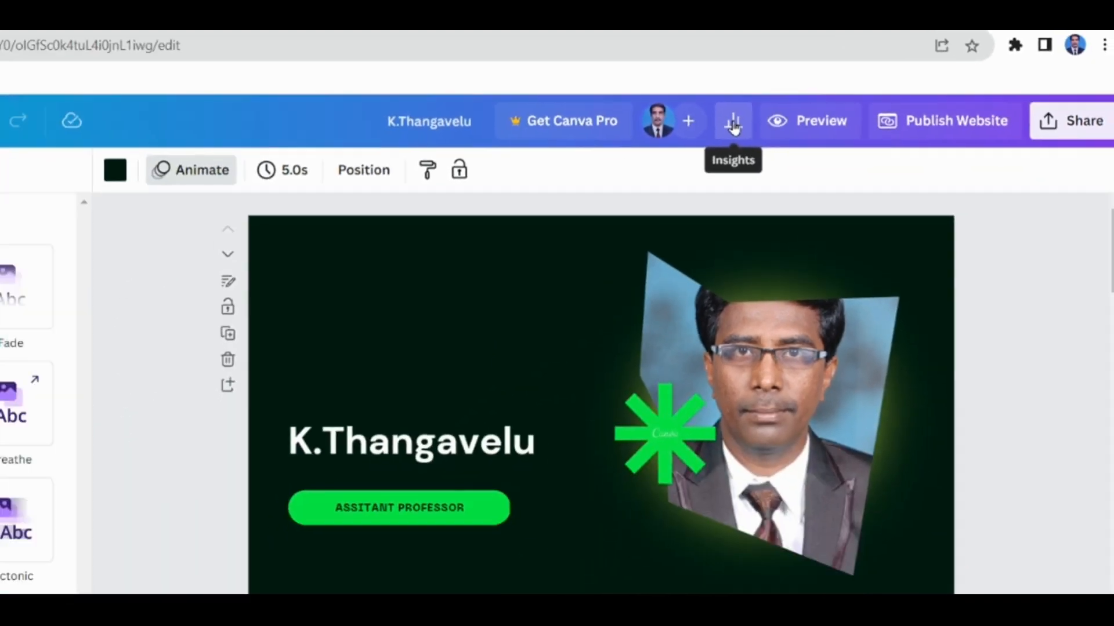
click(532, 177)
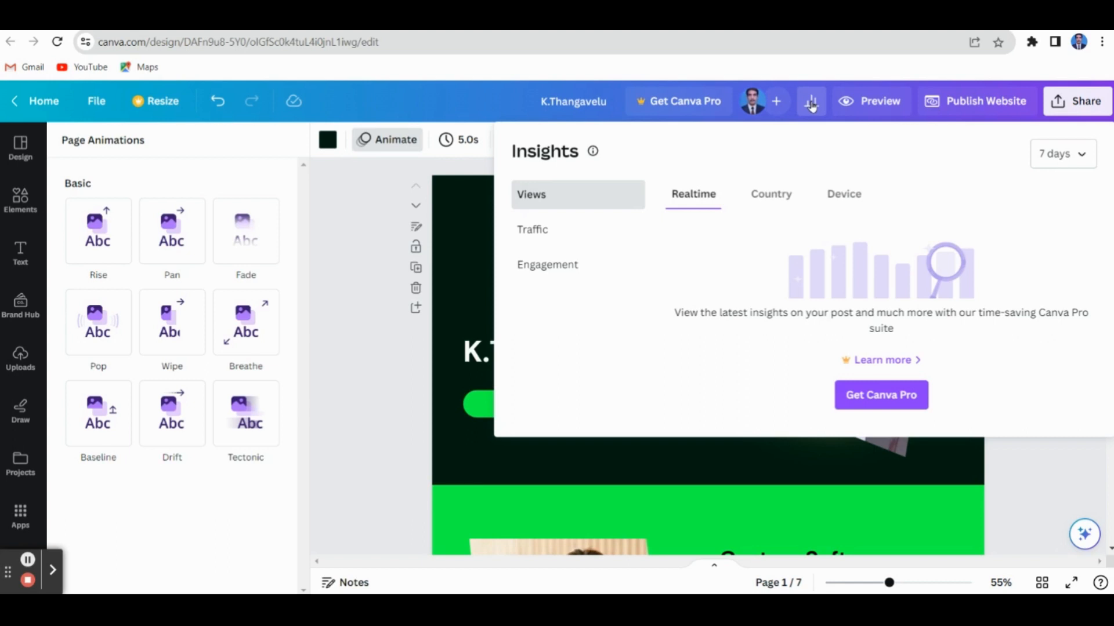
click(980, 102)
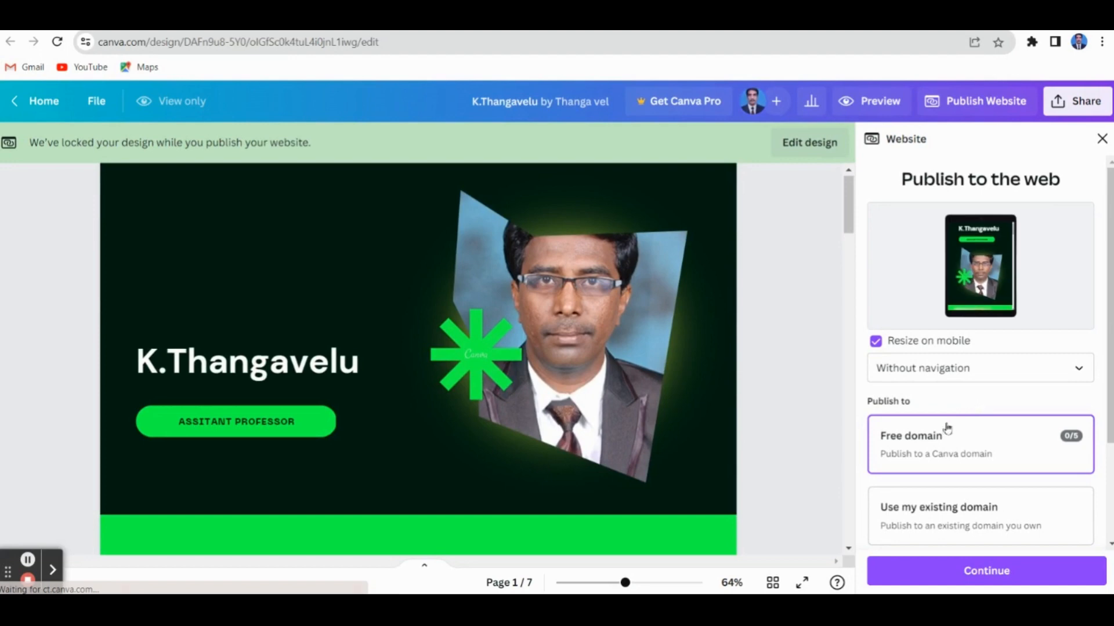
scroll(976, 430, down, 2)
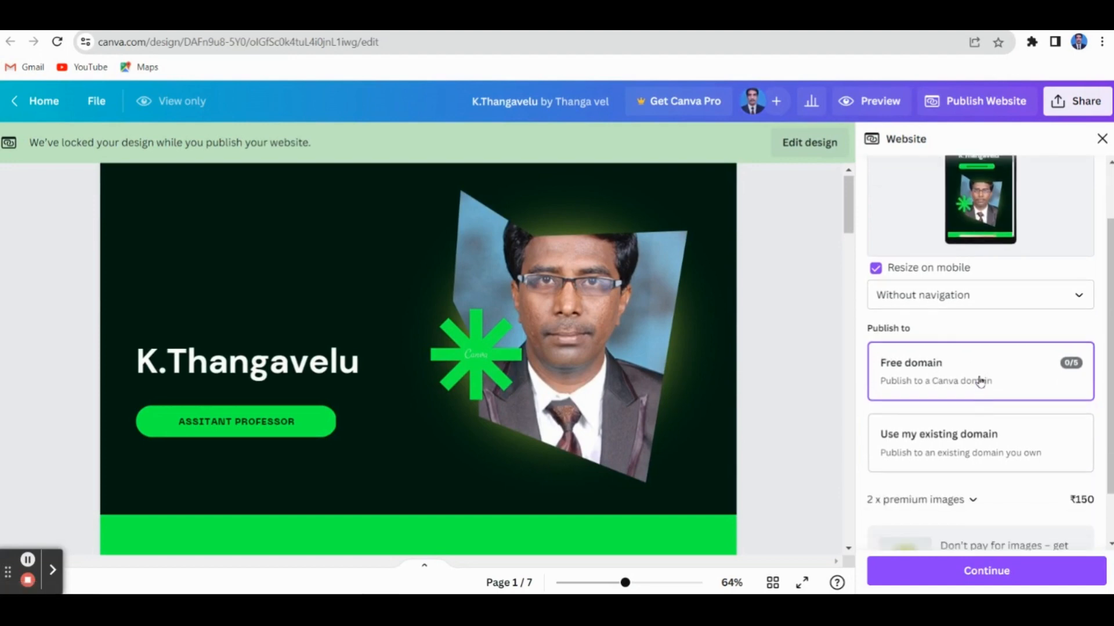
scroll(982, 380, down, 1)
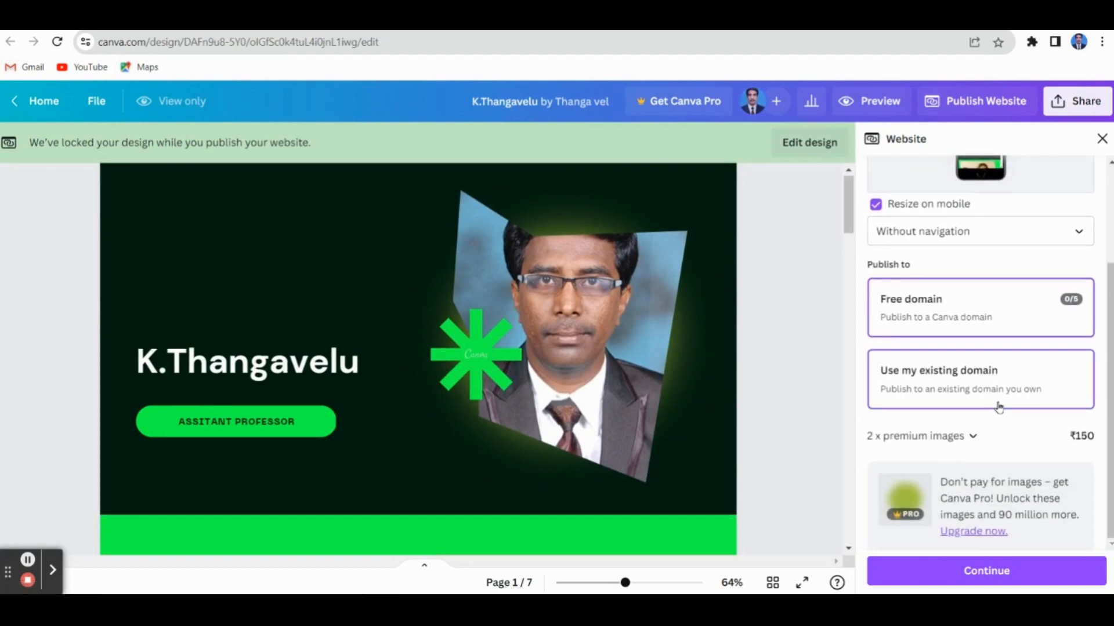
click(995, 579)
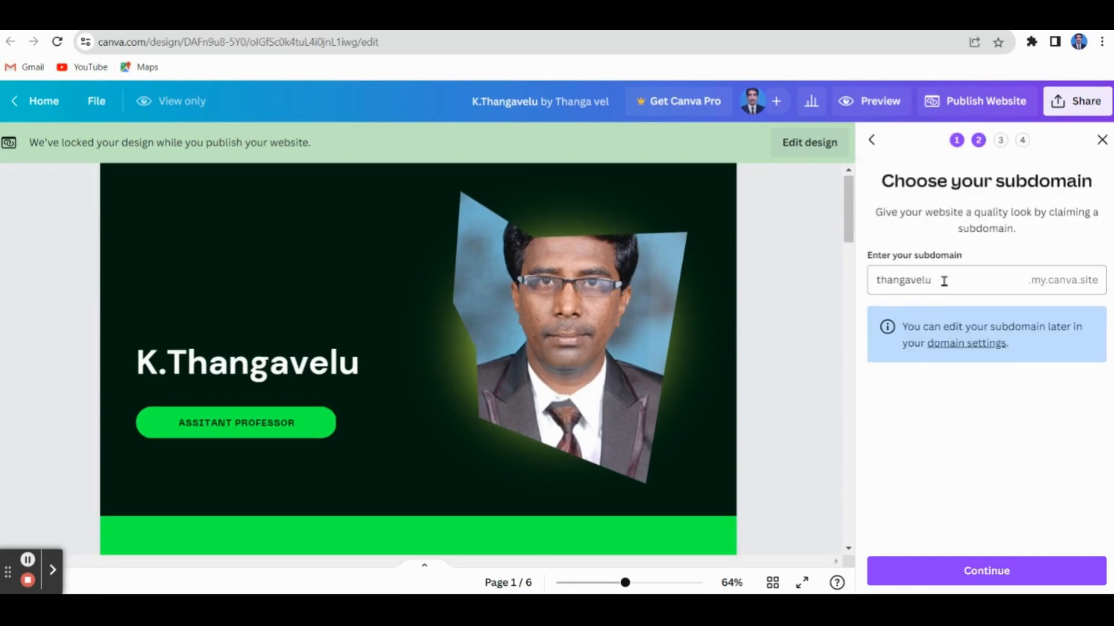
Publish the website under a my.canva.site subdomain with the owner's name, leaving the description blank, and copy the live address
click(944, 280)
click(998, 570)
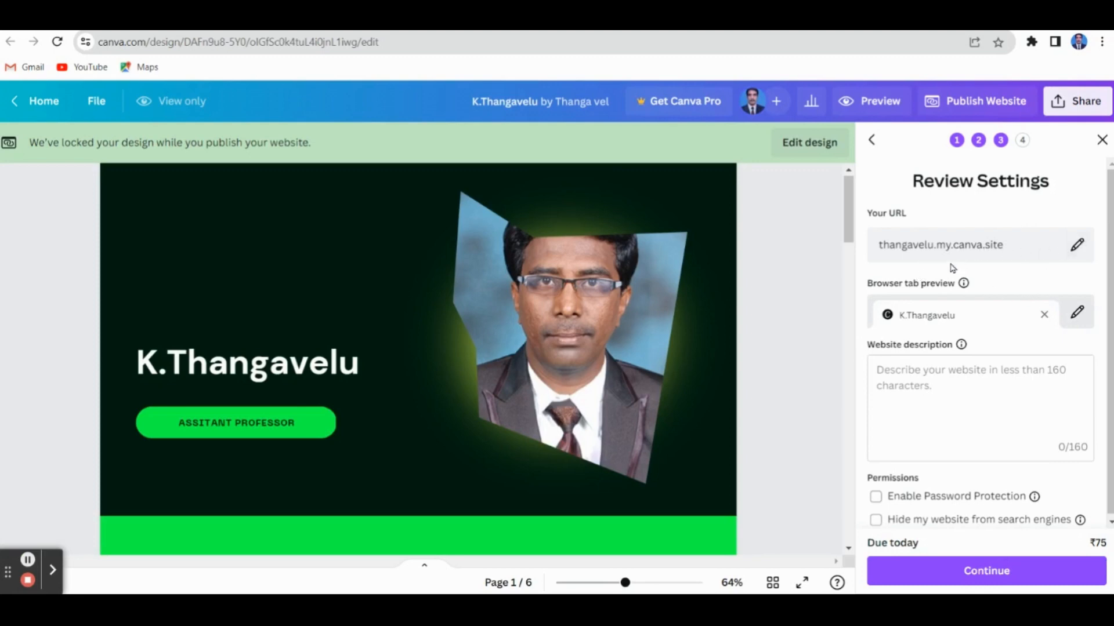
click(932, 380)
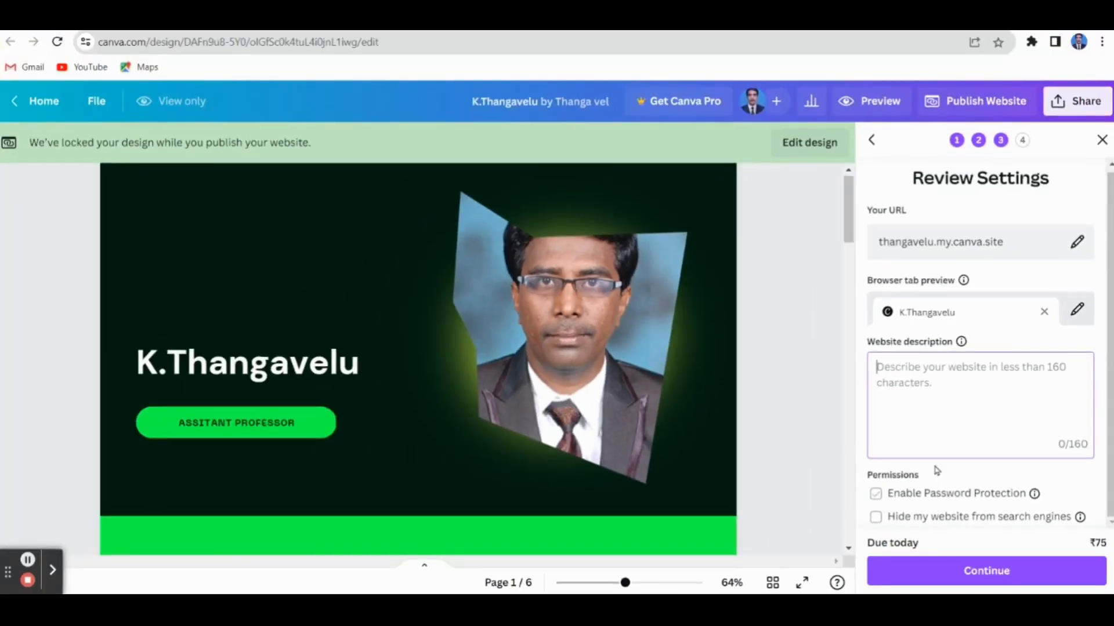
click(979, 573)
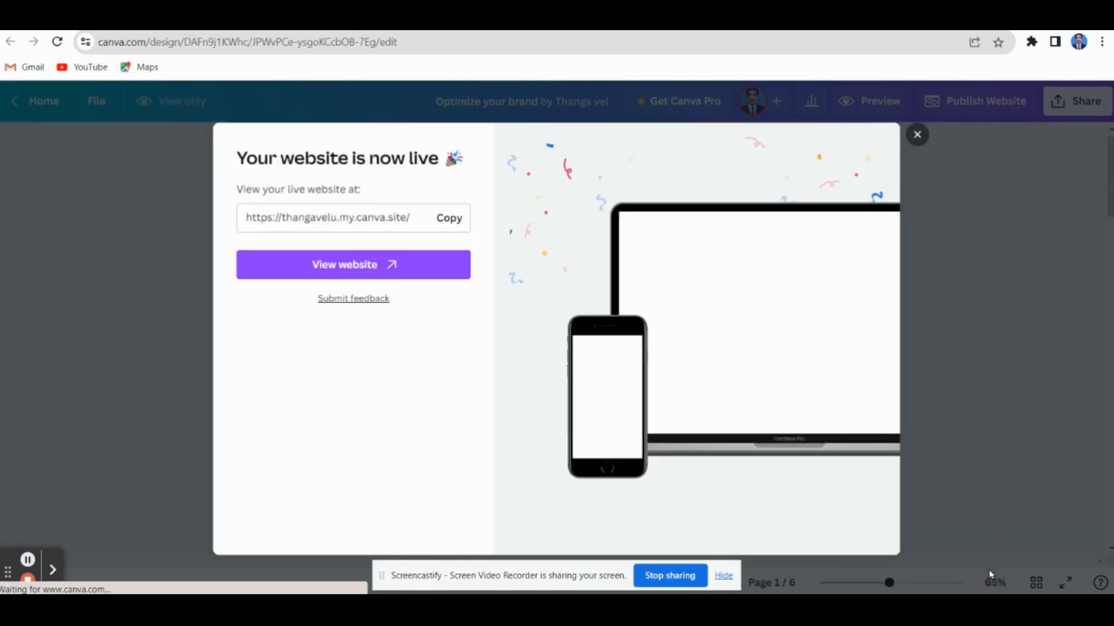
click(450, 218)
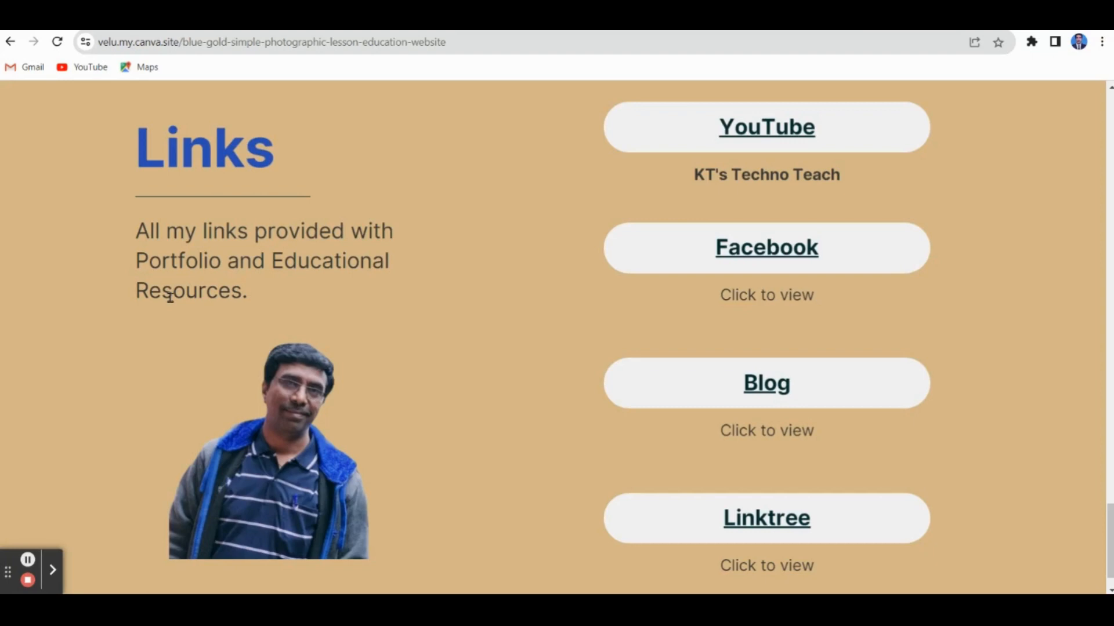
Look over the Links section of the published education website, with its YouTube, Facebook, Blog and Linktree buttons
scroll(318, 315, up, 5)
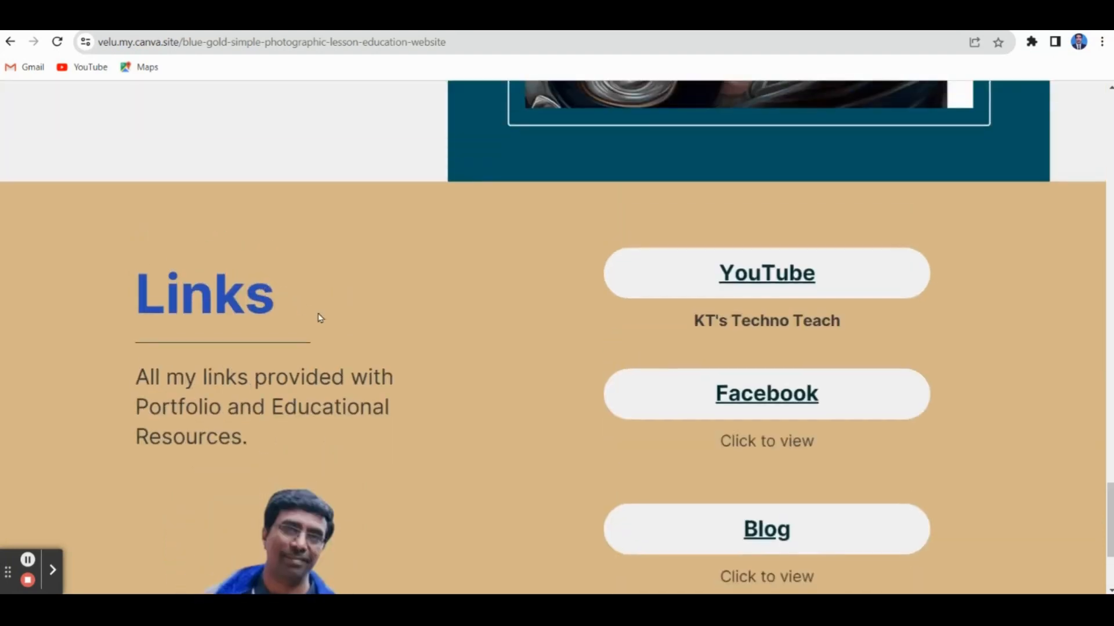
scroll(323, 318, down, 2)
scroll(324, 317, down, 4)
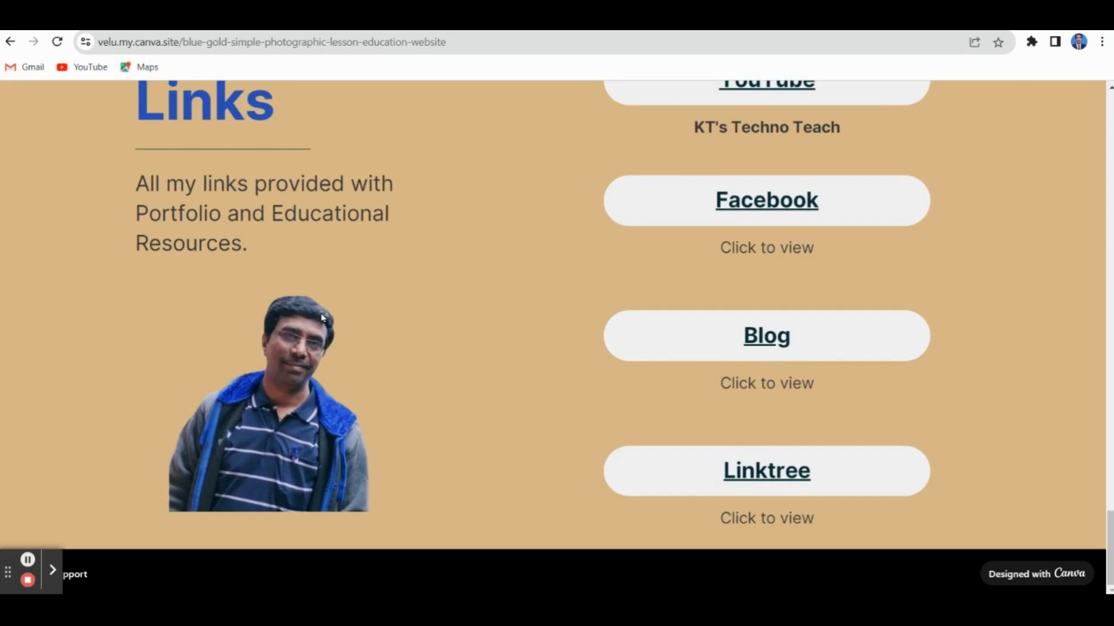
scroll(415, 304, up, 3)
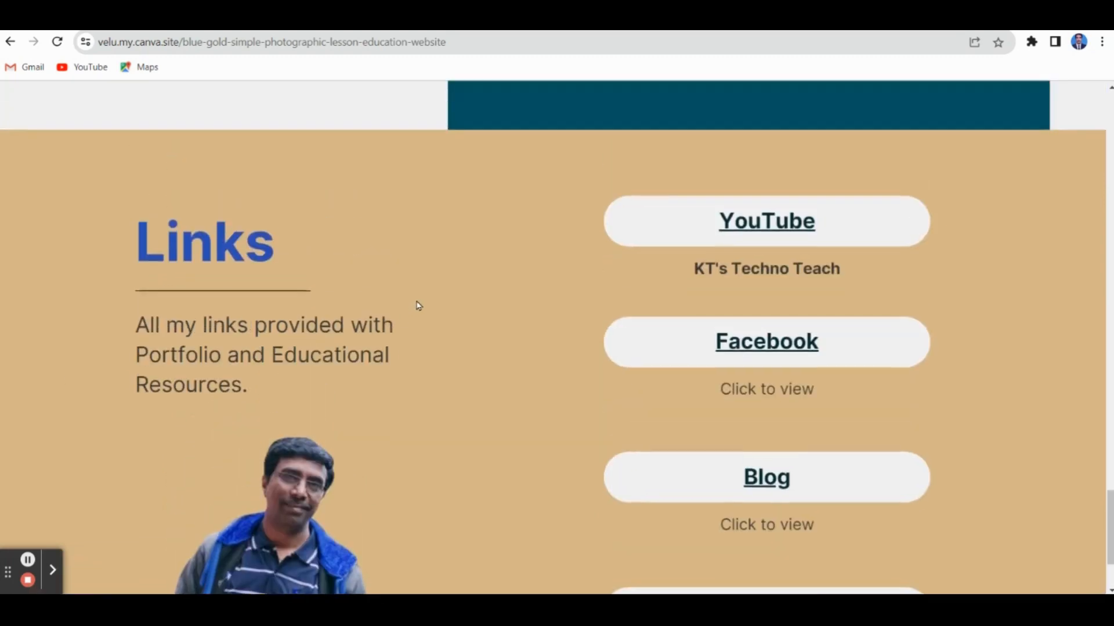
scroll(418, 305, down, 1)
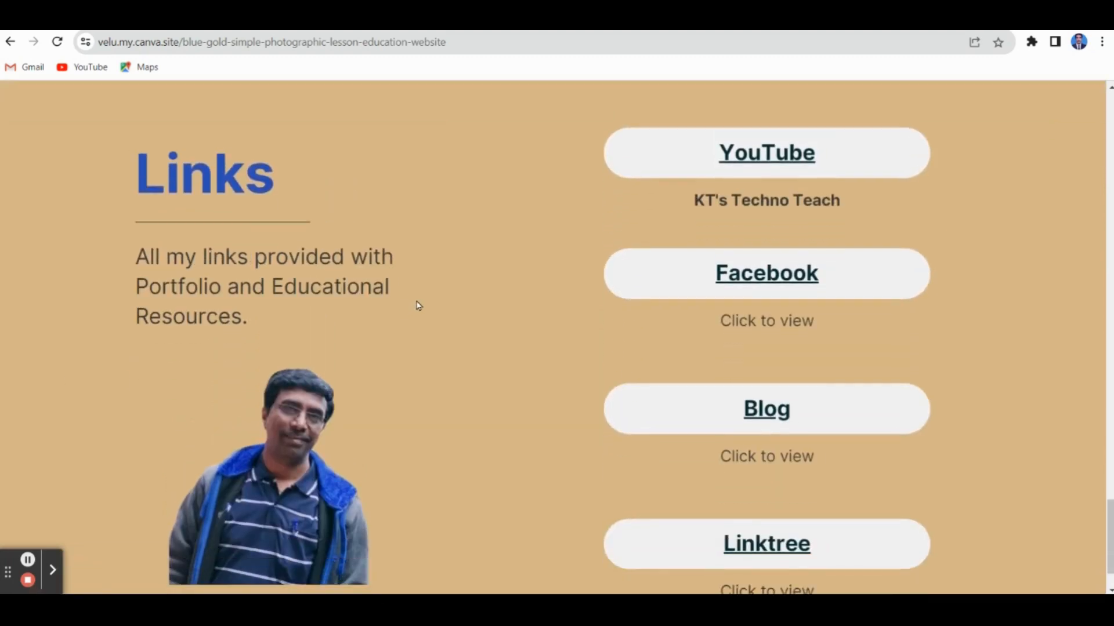